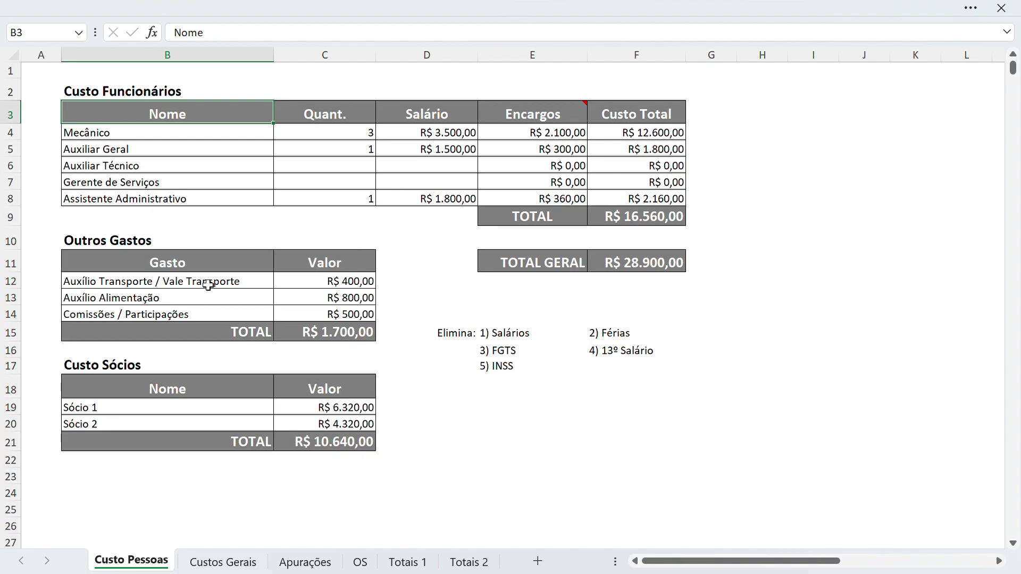
Step: Review the job roles, quantities and salaries in the Custo Funcionários table of the Custo Pessoas sheet
click(218, 138)
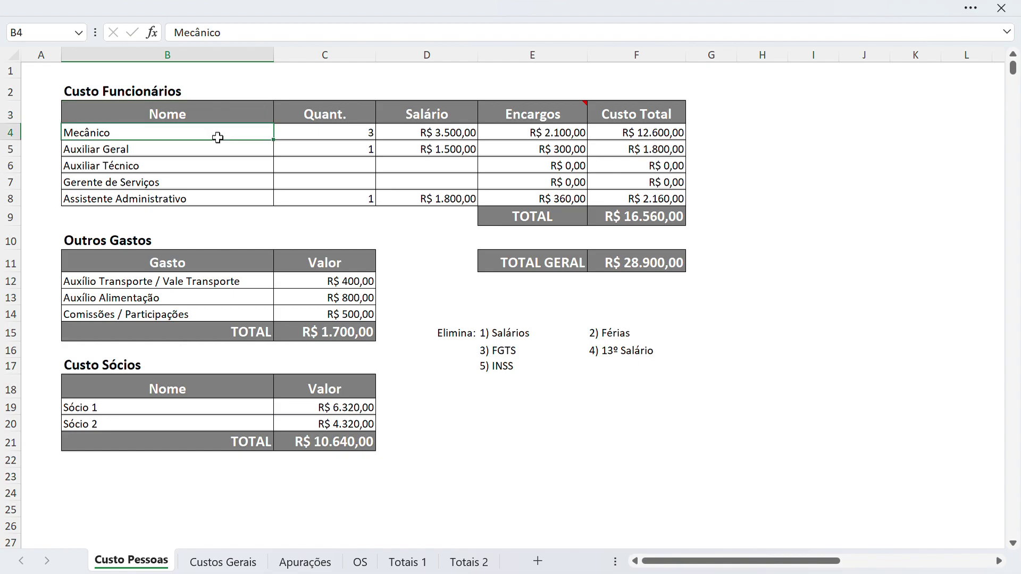
click(208, 154)
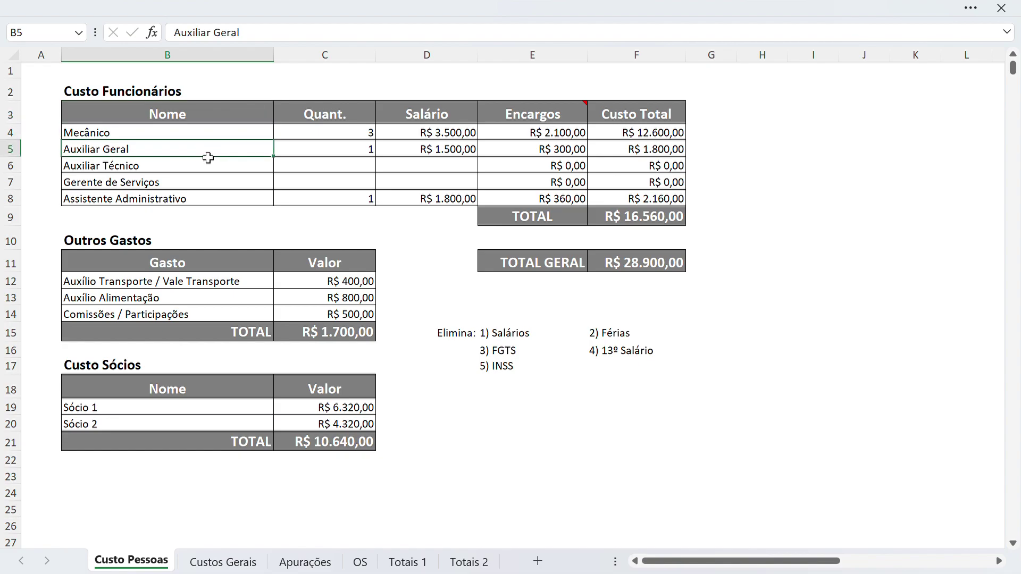
click(206, 168)
click(206, 183)
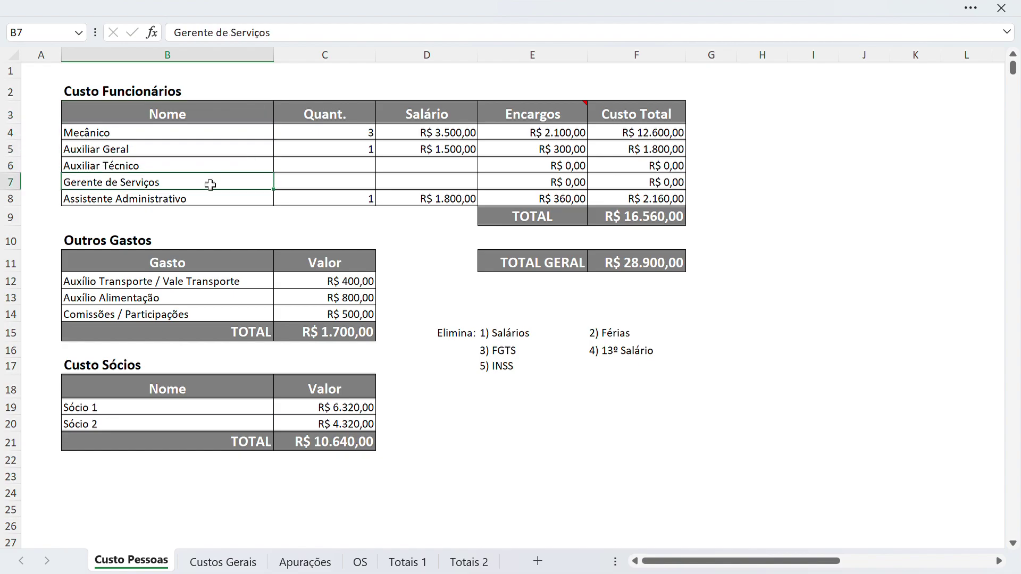
click(365, 136)
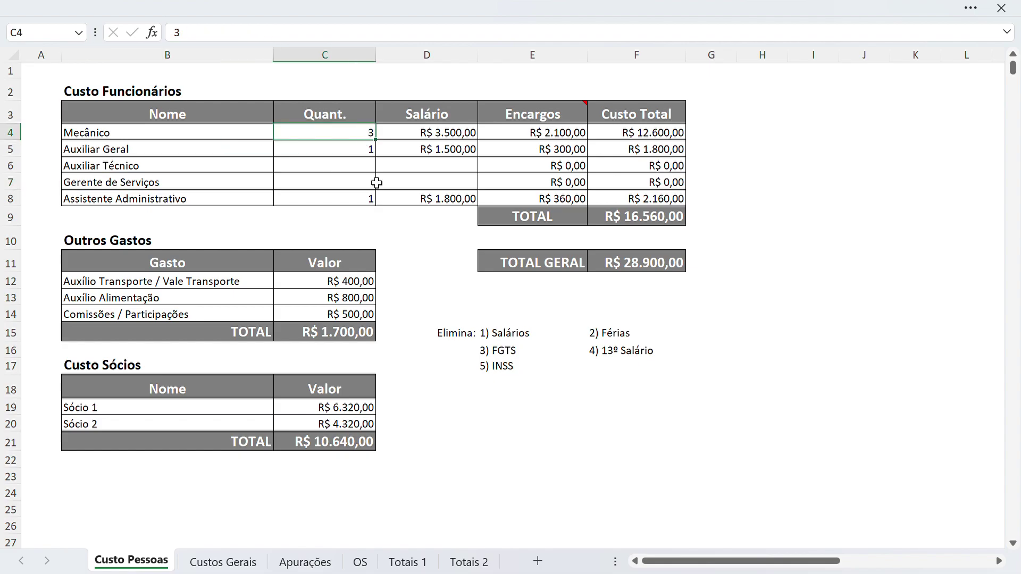
click(436, 137)
click(436, 150)
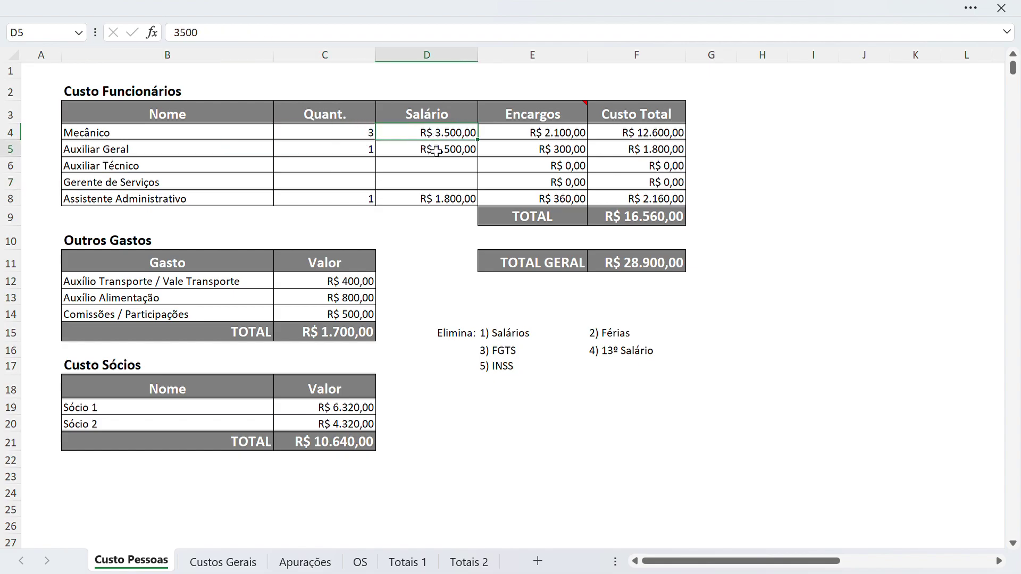
click(443, 201)
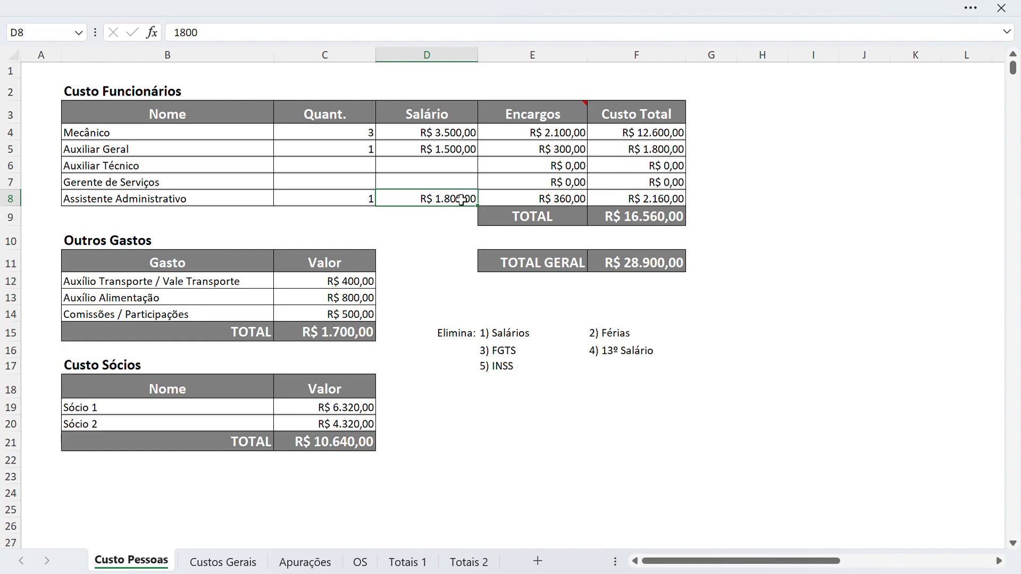
Step: Examine how the Encargos and Custo Total columns are calculated for the employees, including the note on the Encargos heading
click(532, 138)
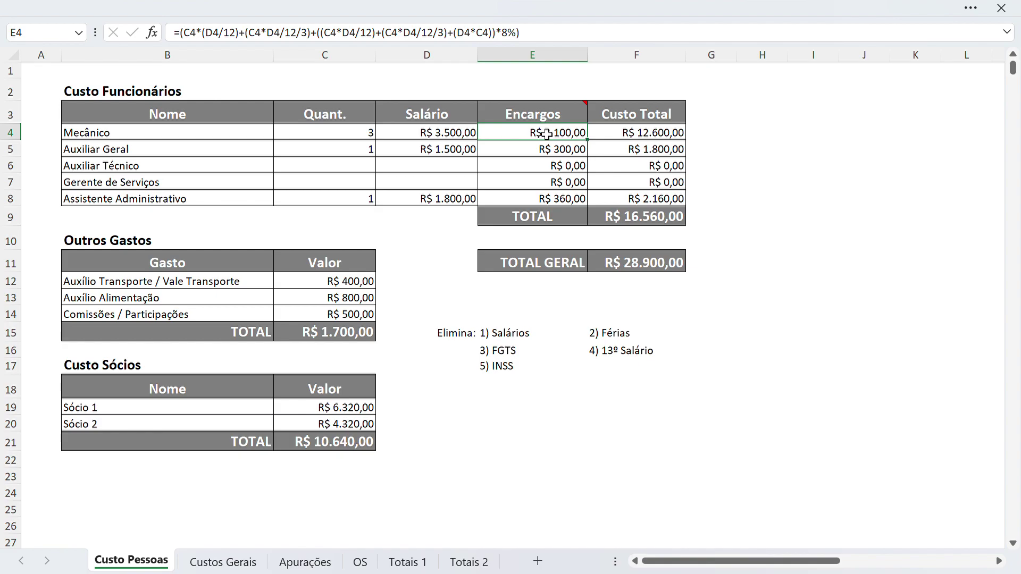
click(447, 119)
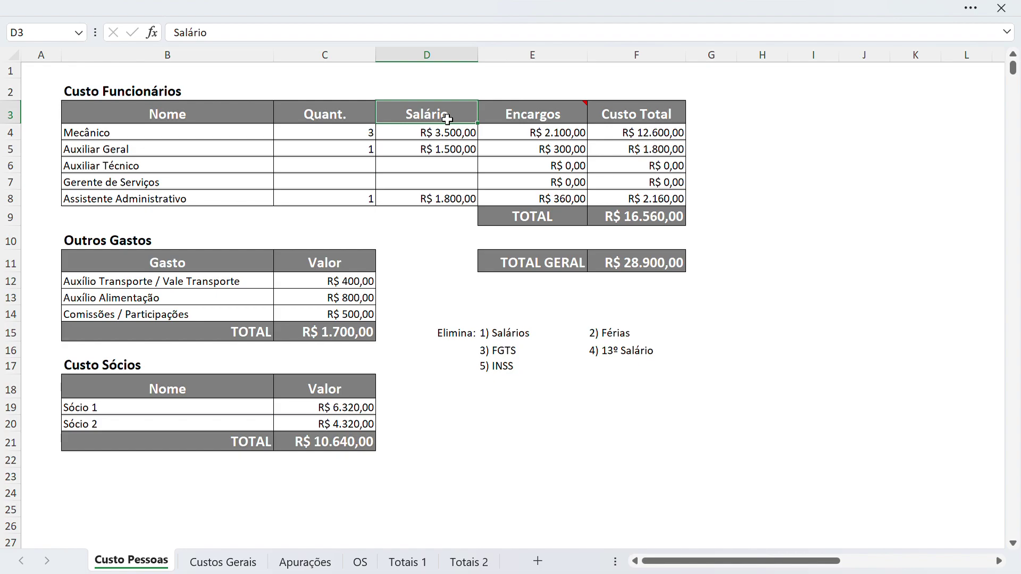
click(553, 122)
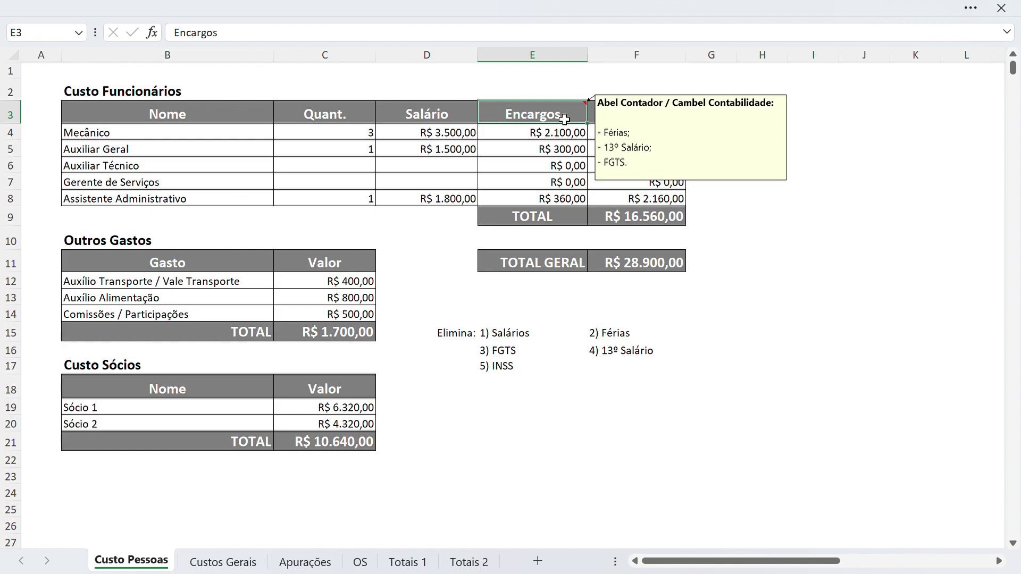
click(556, 131)
click(556, 154)
click(553, 165)
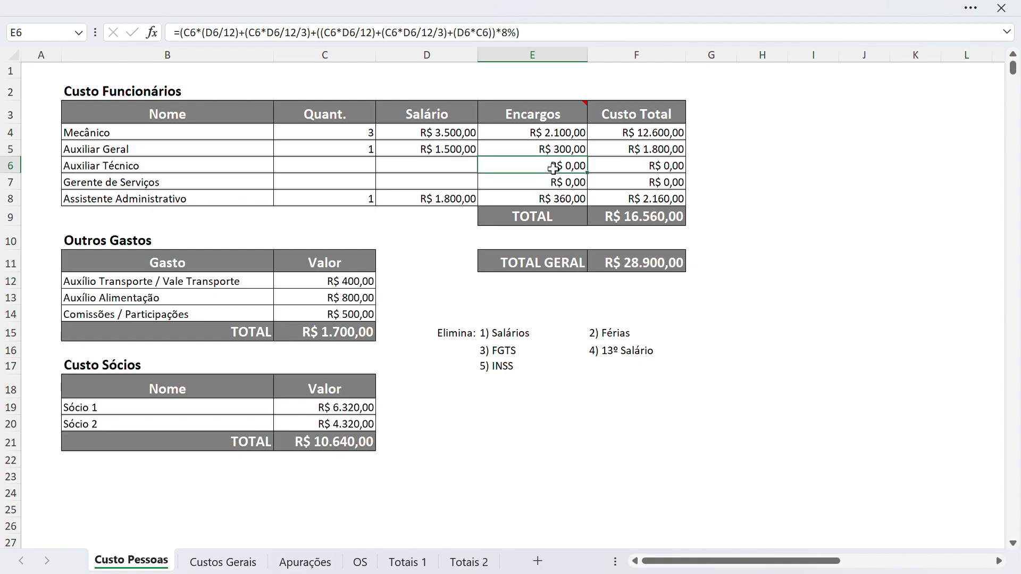
click(553, 184)
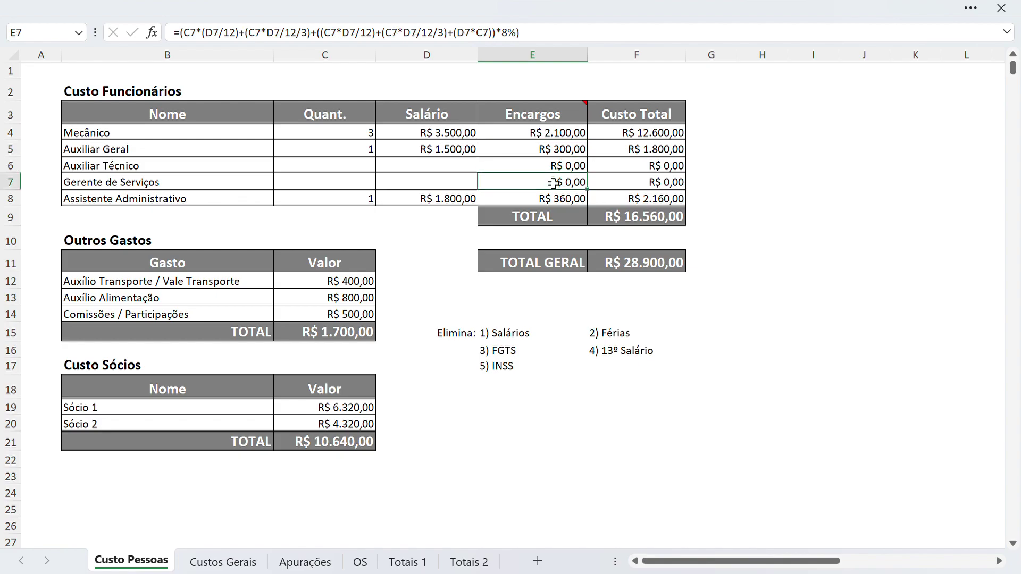
click(637, 116)
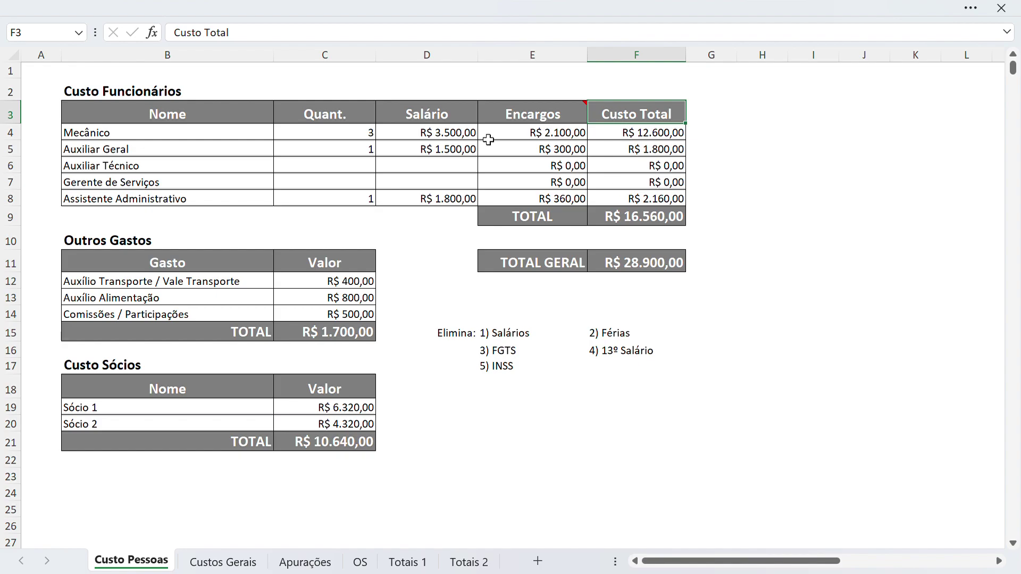
click(614, 140)
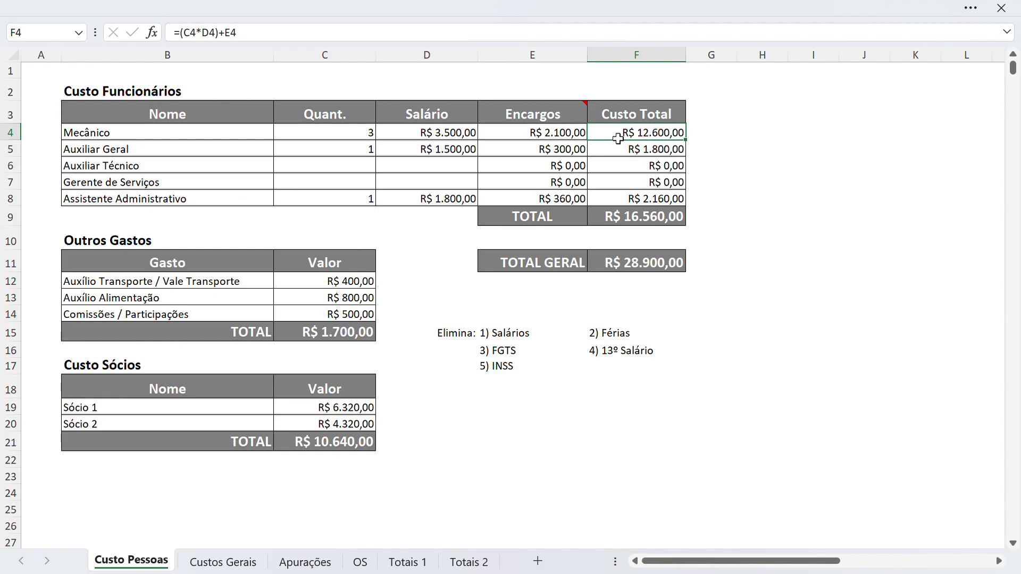
Step: Review the transport, food and commission amounts in the Outros Gastos table
click(89, 248)
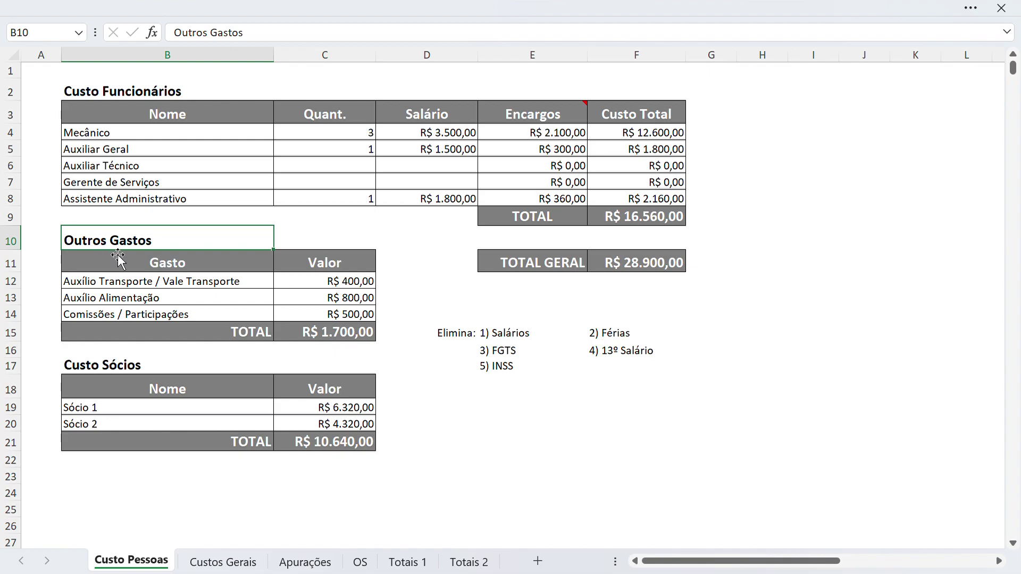
click(333, 285)
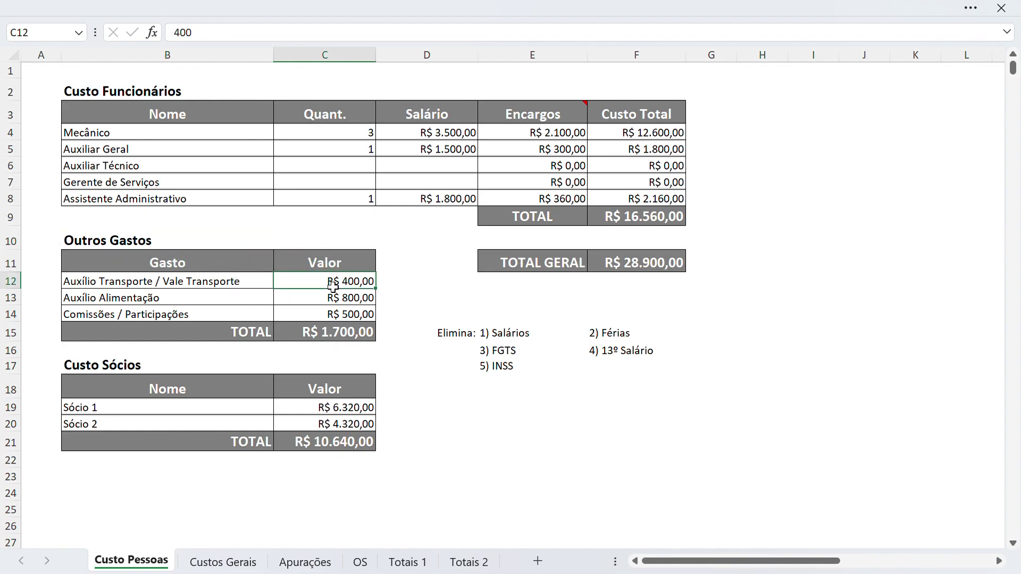
click(335, 300)
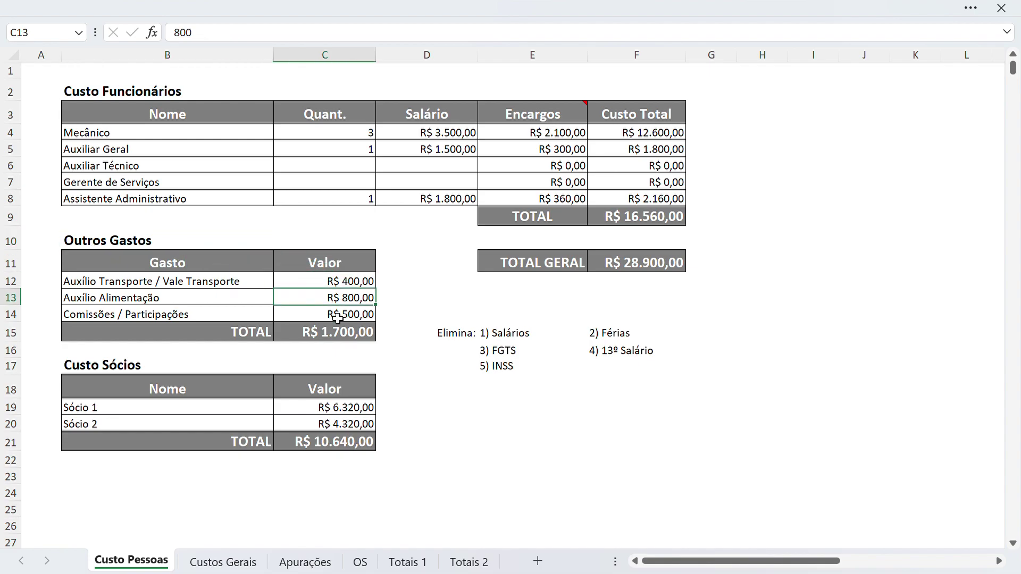
click(359, 319)
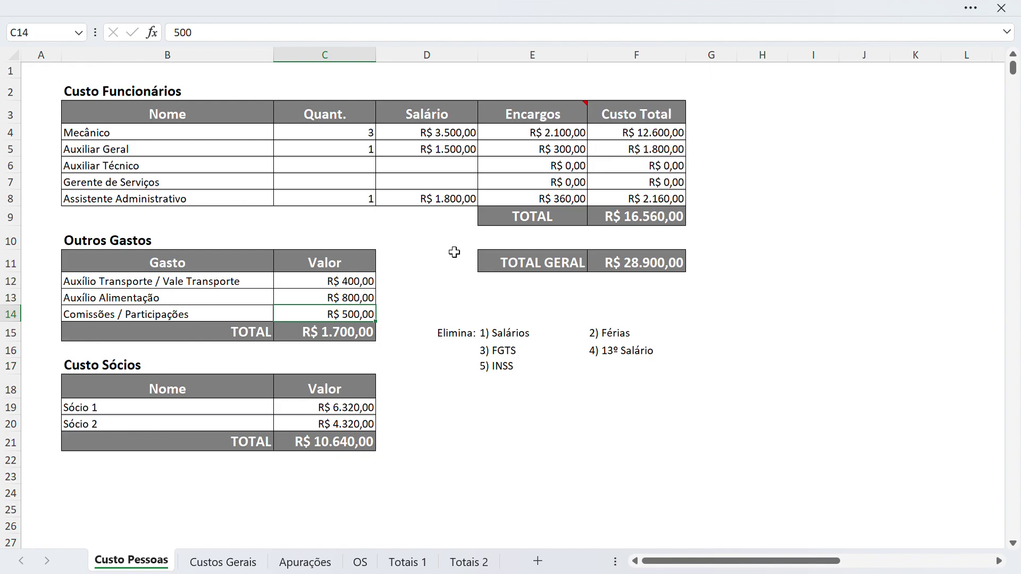
Step: Review the amounts for Sócio 1 and Sócio 2 in the Custo Sócios table
click(153, 388)
click(330, 394)
click(343, 410)
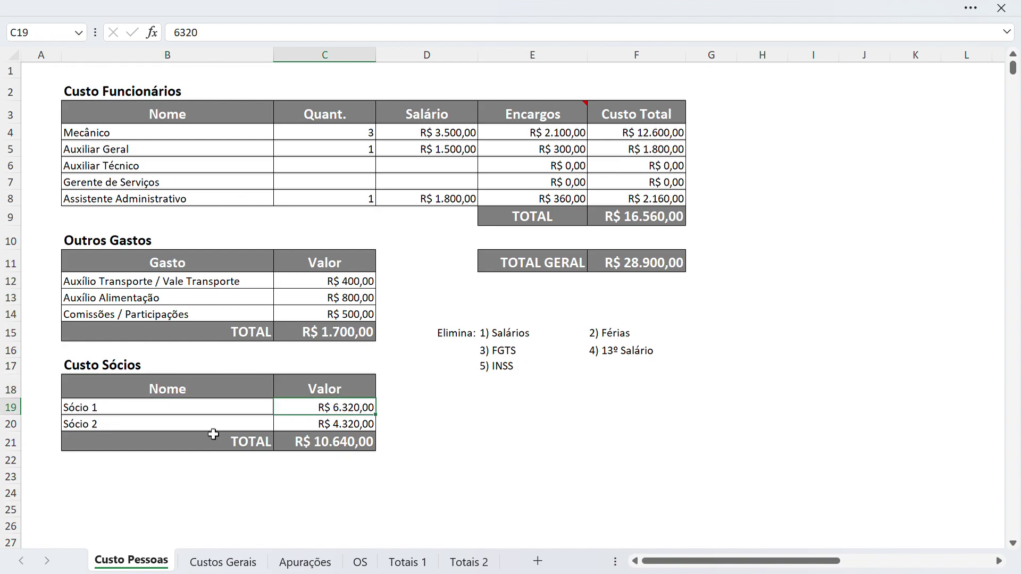
click(357, 428)
click(362, 411)
click(357, 428)
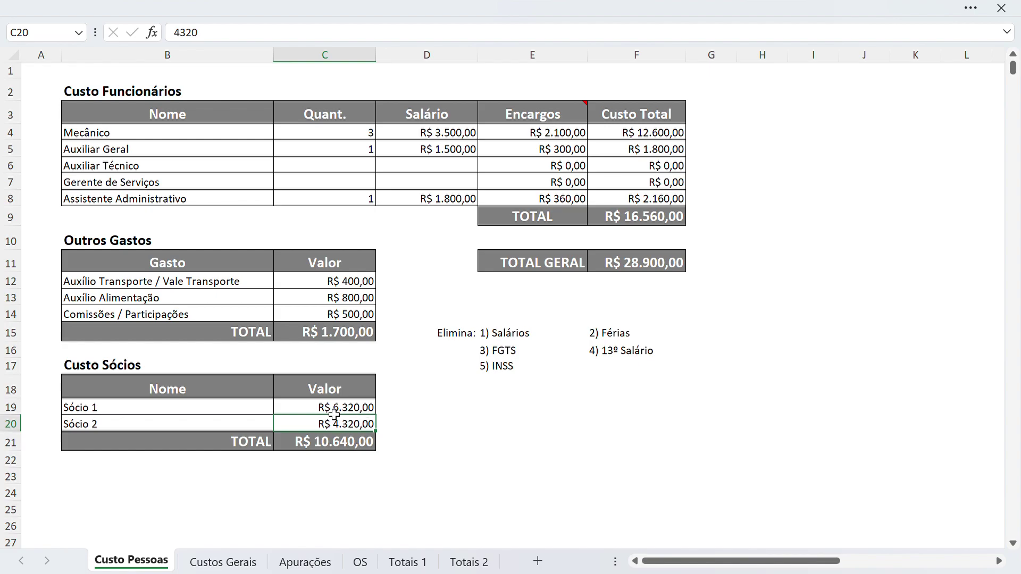
click(355, 410)
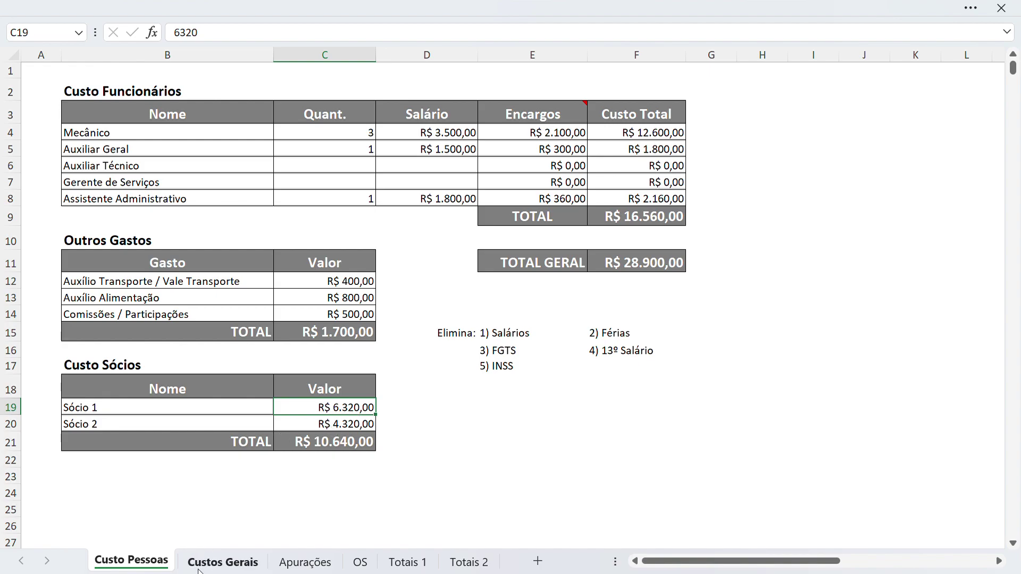
Step: Go through the Custos do Negócio expense list on the Custos Gerais sheet, from Conta de Água down to Aluguel
click(214, 566)
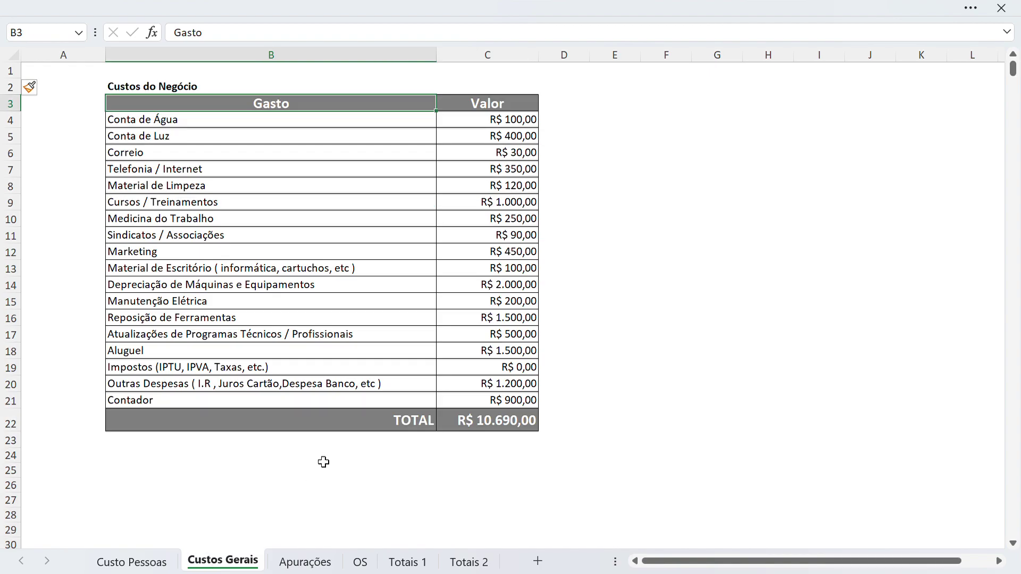
click(168, 88)
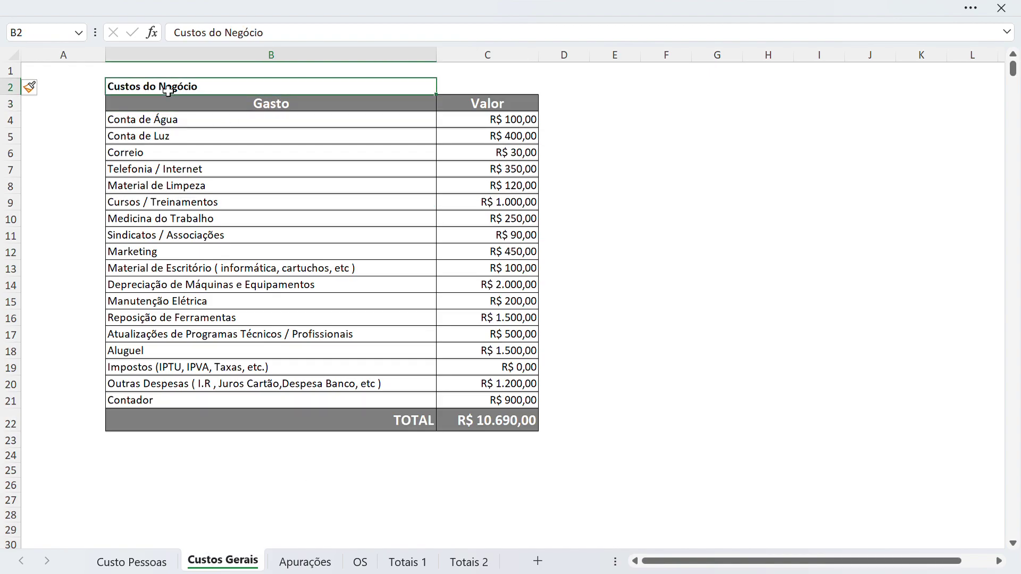
click(191, 121)
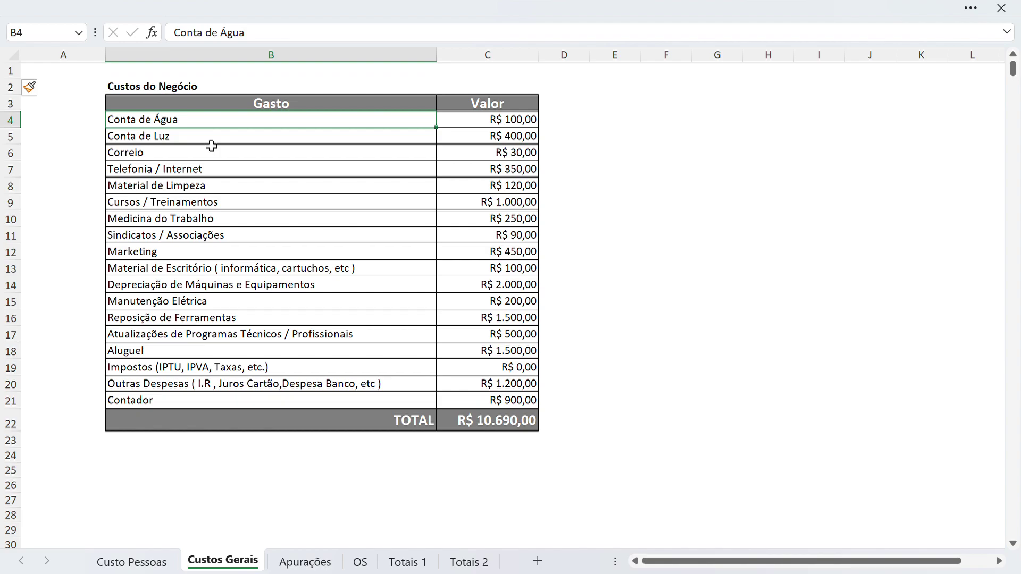
key(Down)
key(Down)
key(Down)
key(Down)
key(Down)
key(Down)
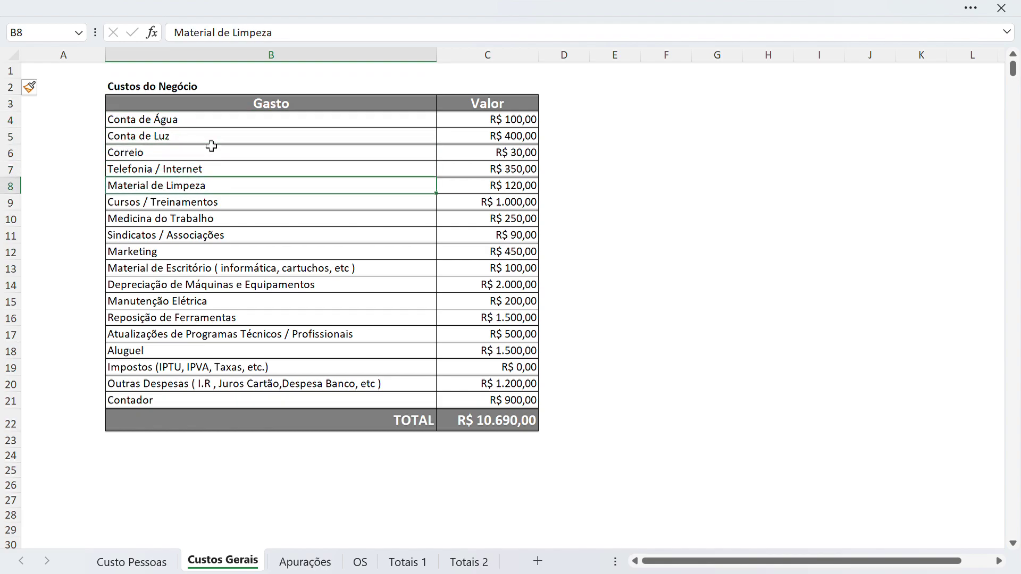
key(Down)
key(Down)
key(Down)
key(Down)
key(Down)
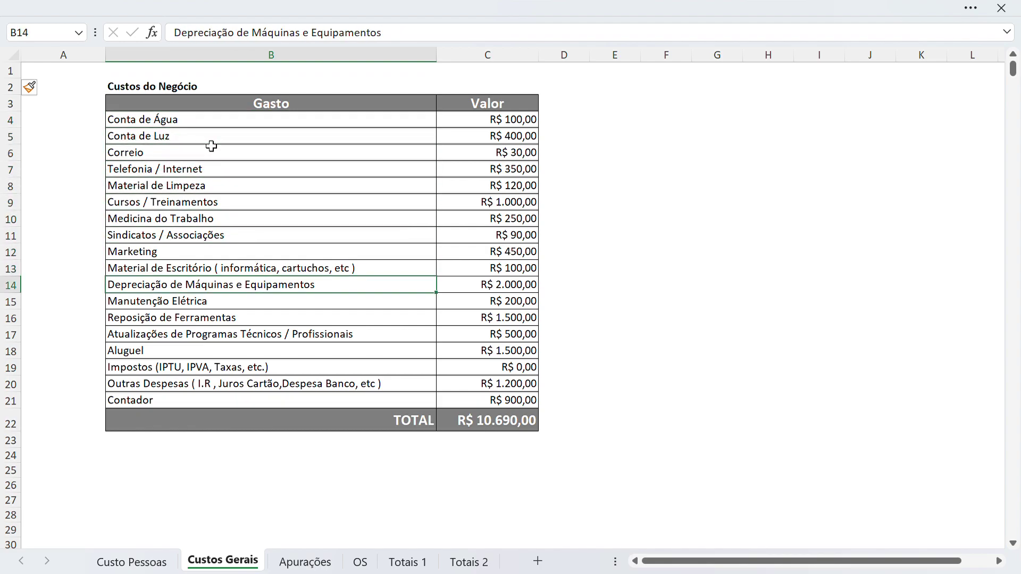
key(Down)
key(Down)
key(Down)
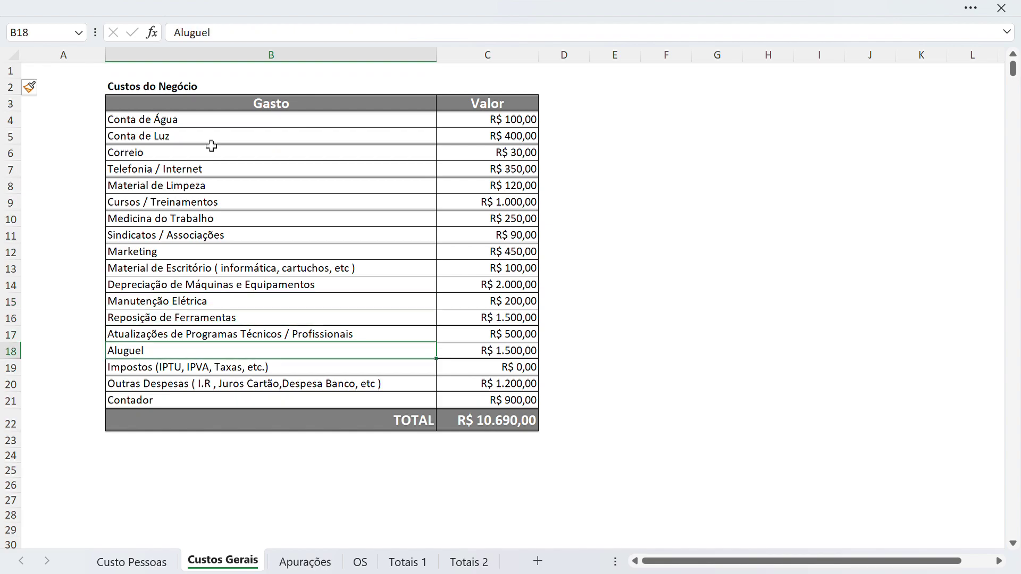
Step: Re-examine the expense rows from Depreciação de Máquinas e Equipamentos to Atualizações de Programas Técnicos / Profissionais
key(Up)
key(Up)
key(Up)
key(Up)
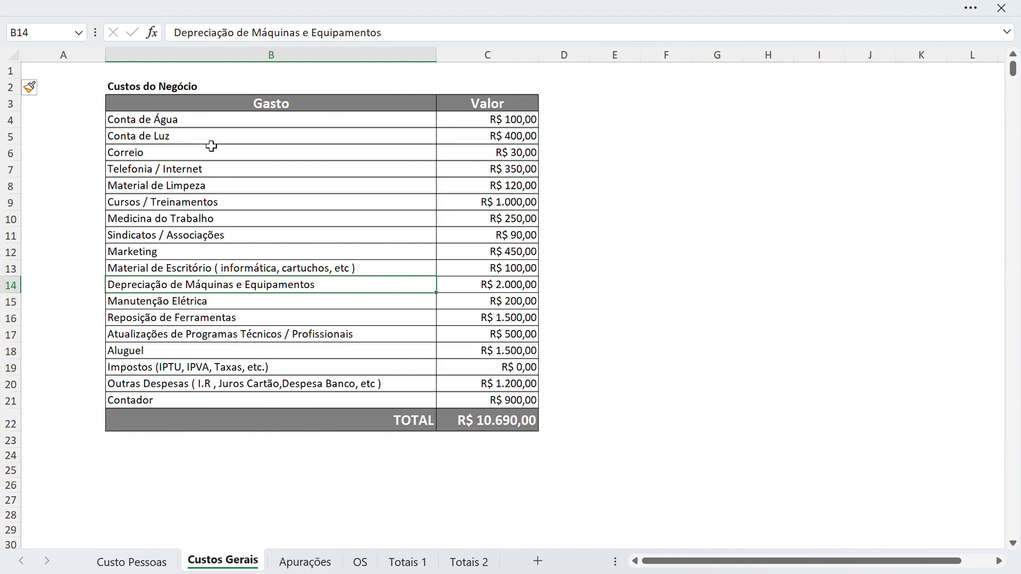
key(Down)
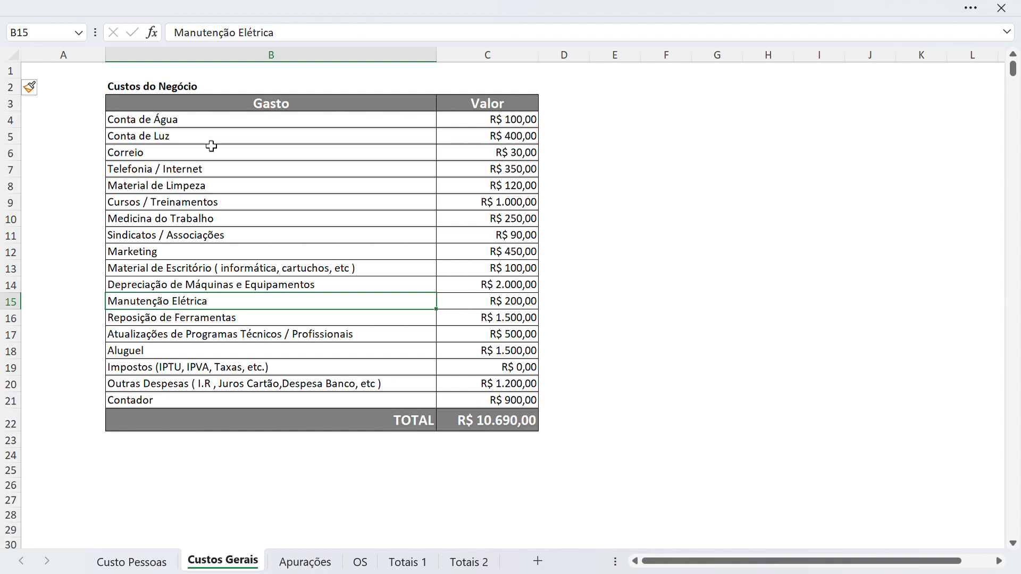
key(Down)
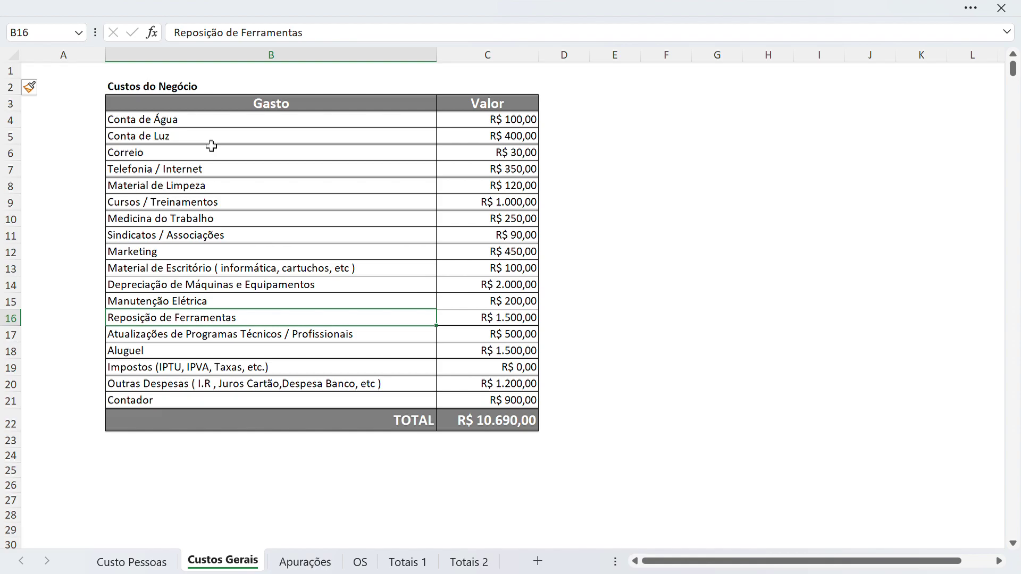
key(Down)
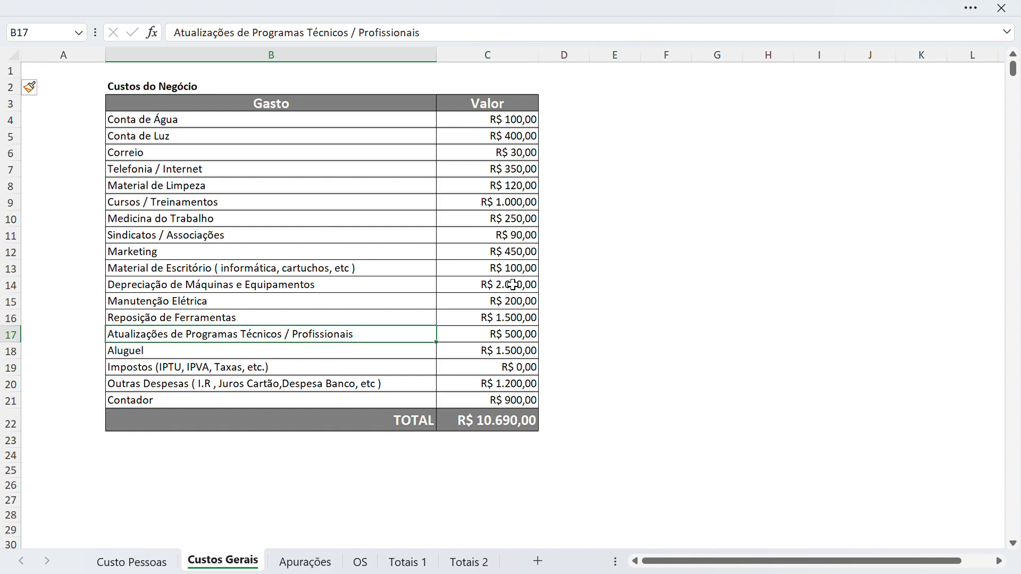
Step: View the Apurações sheet, then check the formulas of the Custo Pessoas grand total and the Custos Gerais total
click(308, 564)
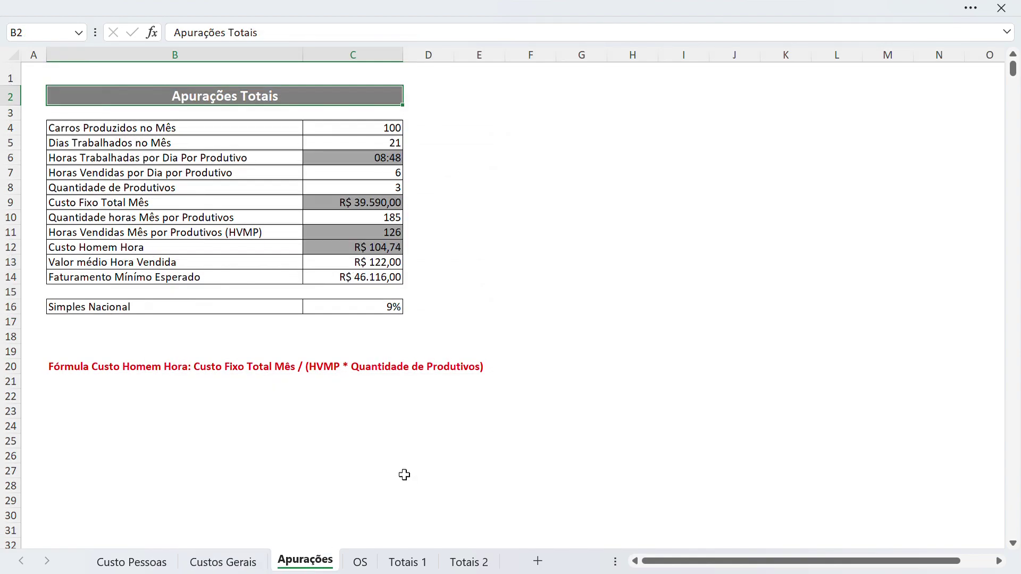
click(165, 561)
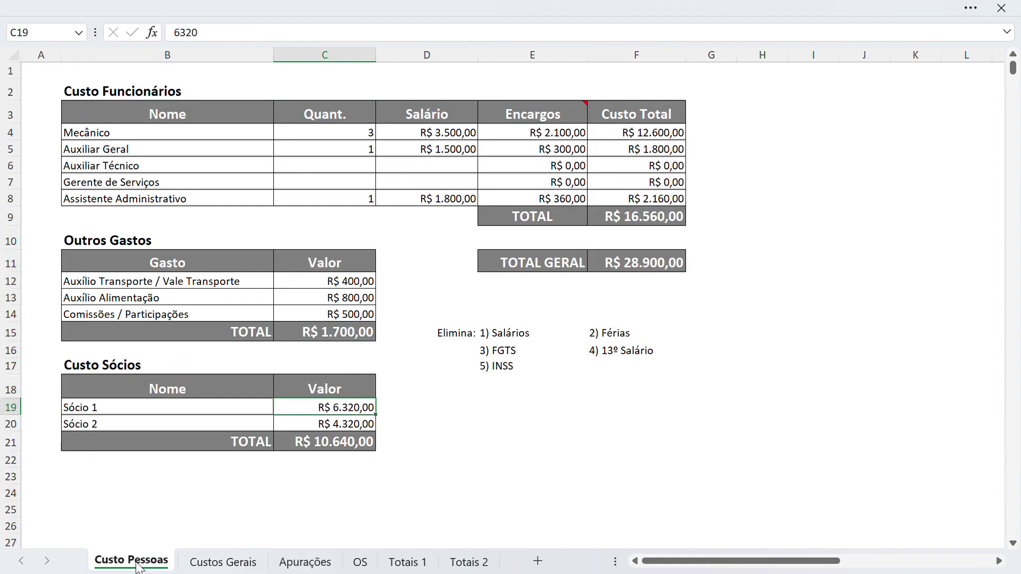
click(612, 262)
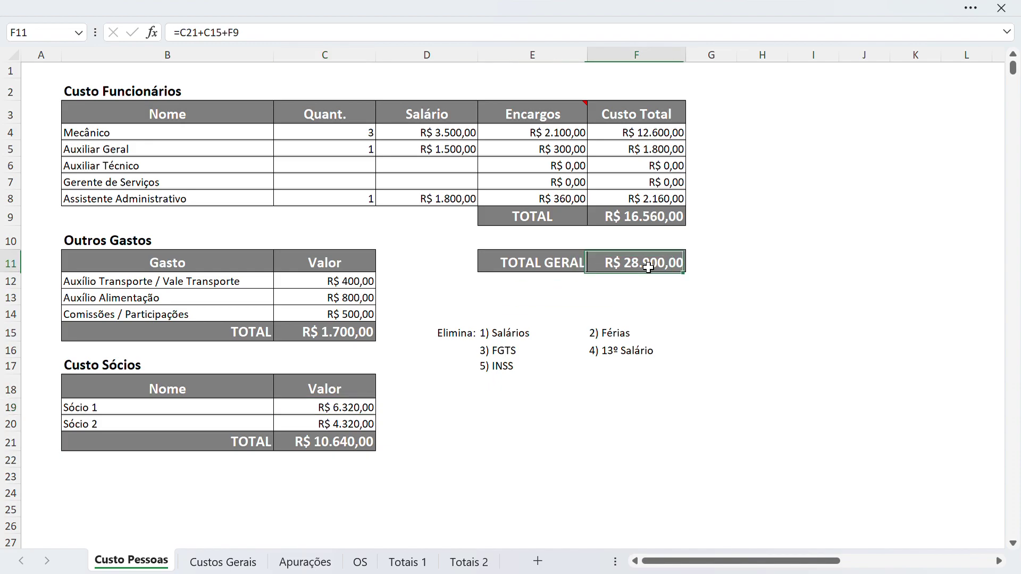
click(222, 562)
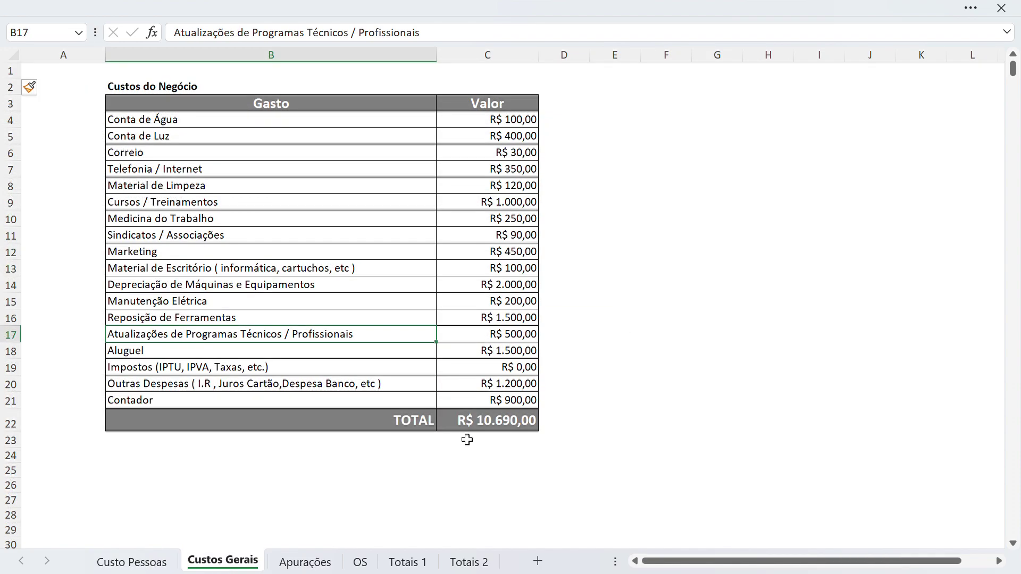
click(487, 424)
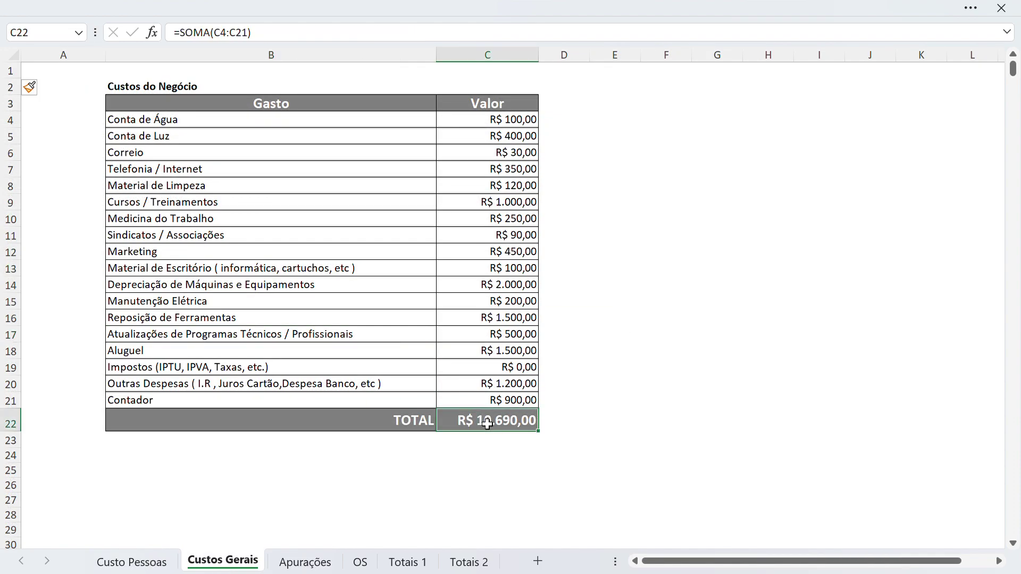
Step: On the Apurações sheet, check the Custo Fixo Total Mês formula and the input rows from Carros Produzidos no Mês to Quantidade de Produtivos
click(314, 565)
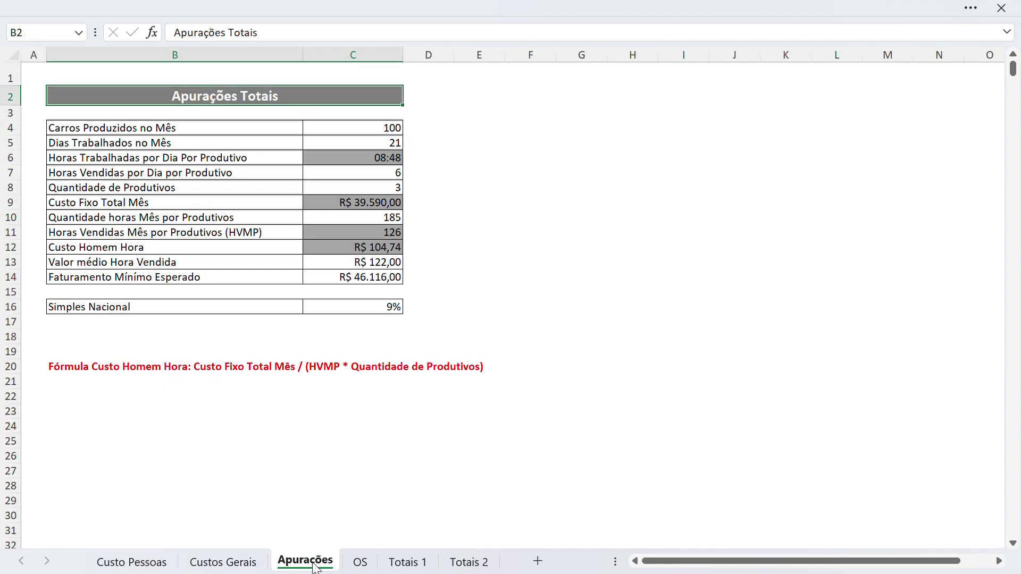
click(379, 207)
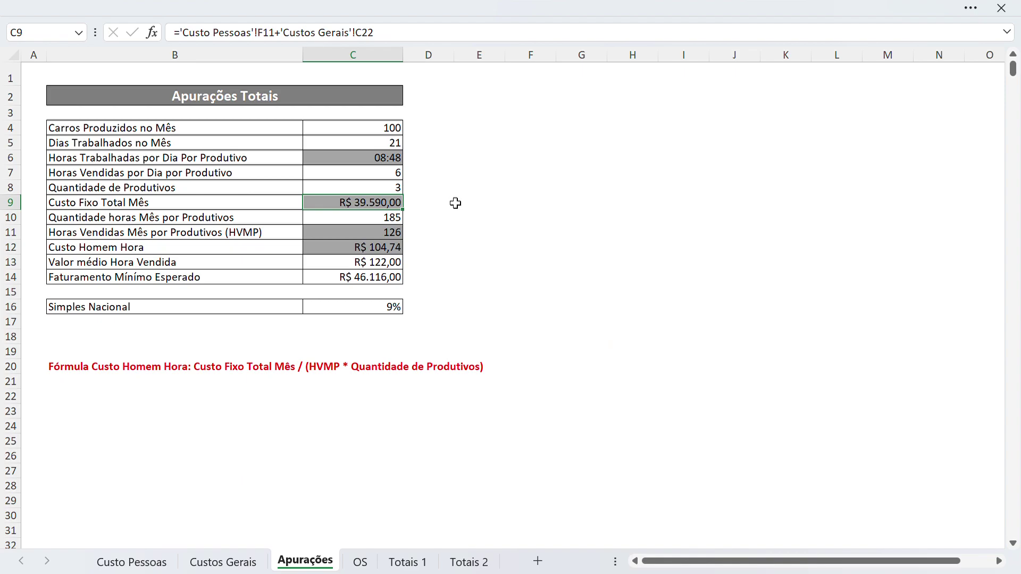
click(402, 129)
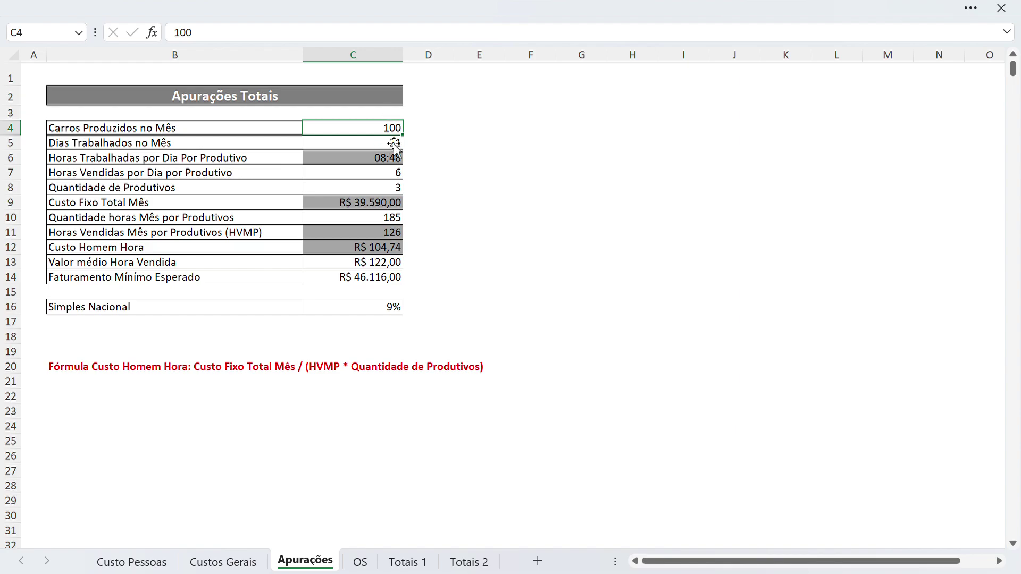
click(370, 148)
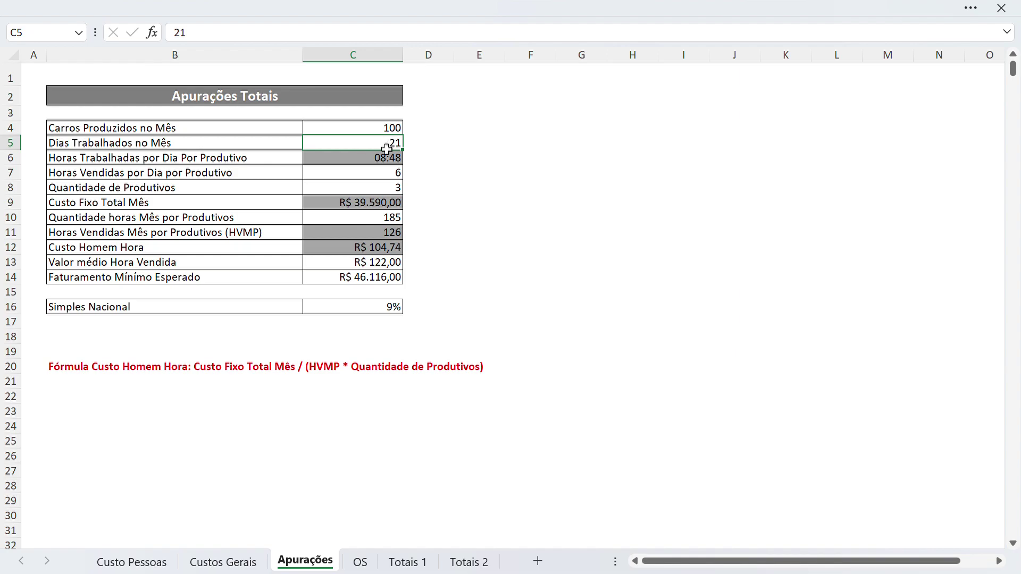
click(362, 159)
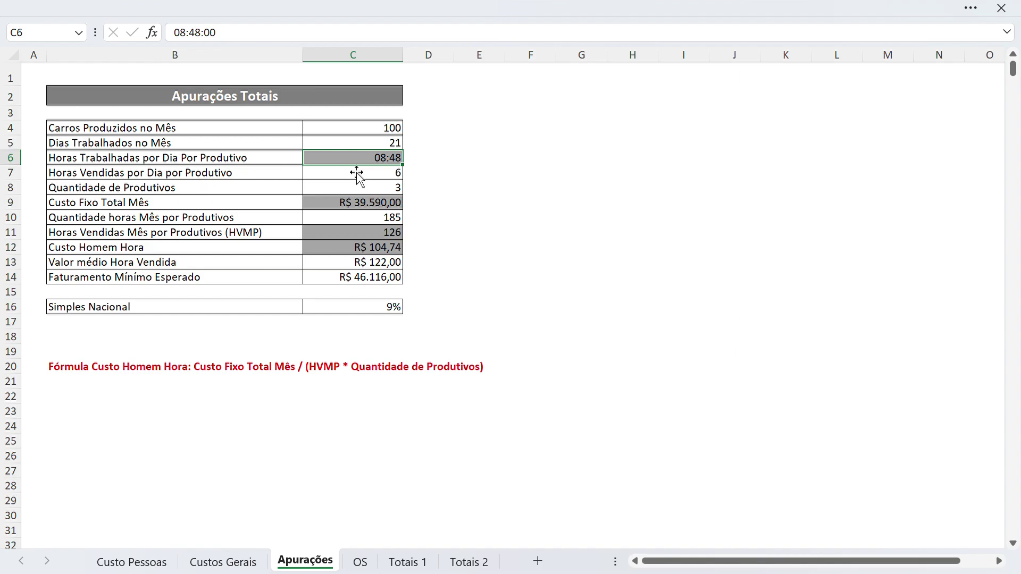
click(364, 177)
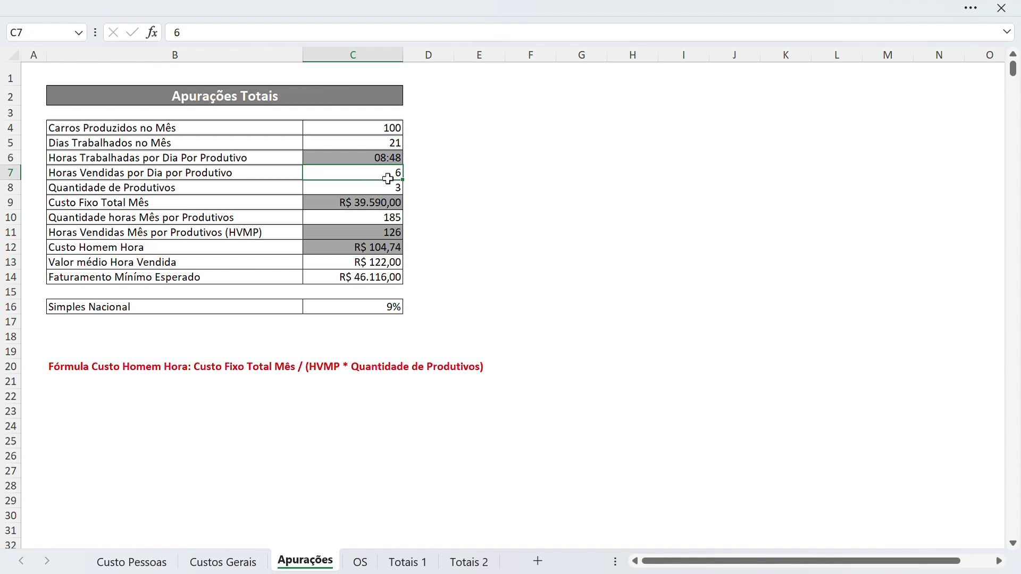
click(378, 191)
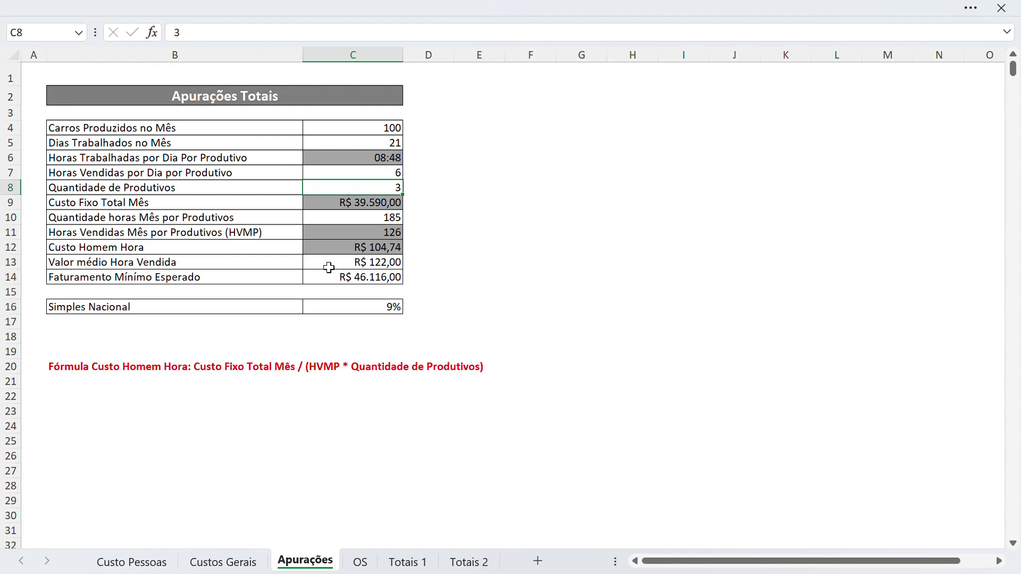
Step: Check the Mecânico and Auxiliar Geral quantities on the Custo Pessoas sheet against Quantidade de Produtivos on the Apurações sheet
click(143, 558)
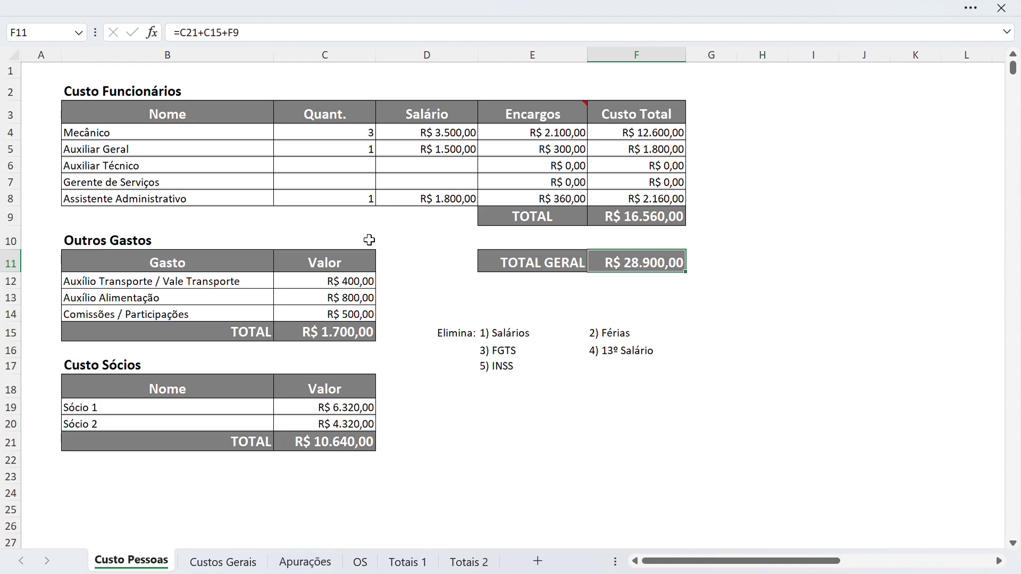
click(371, 137)
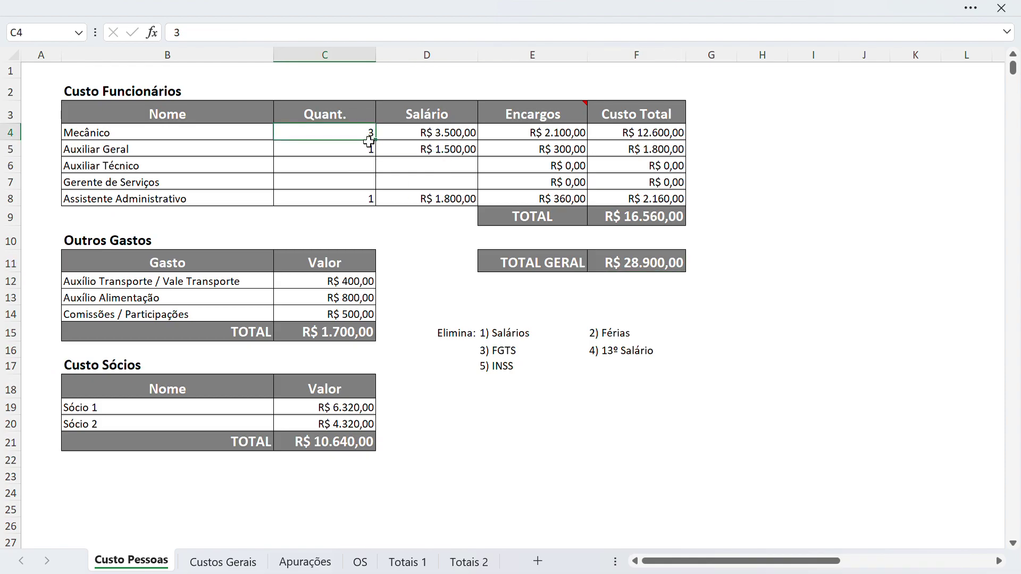
click(369, 148)
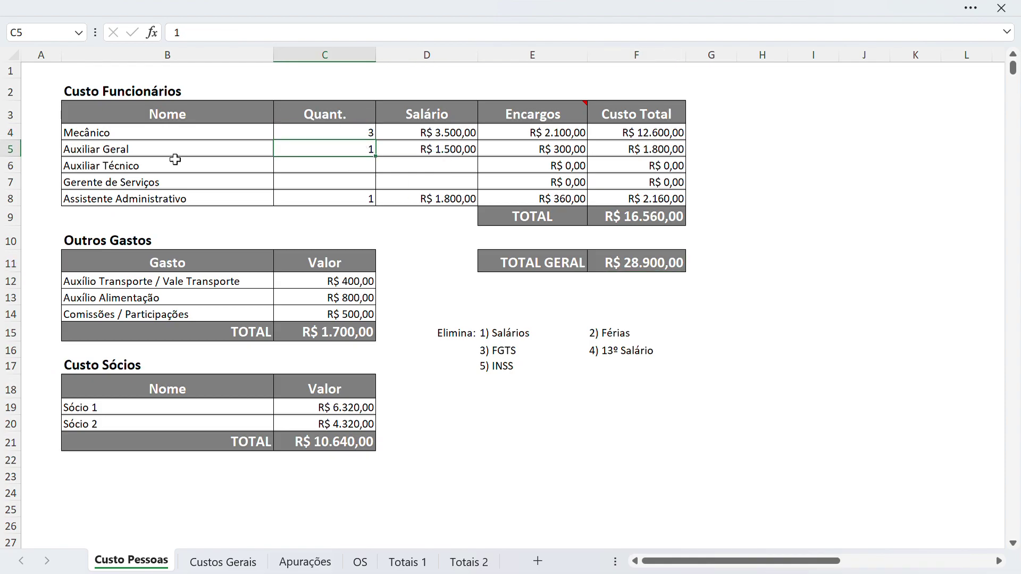
click(298, 559)
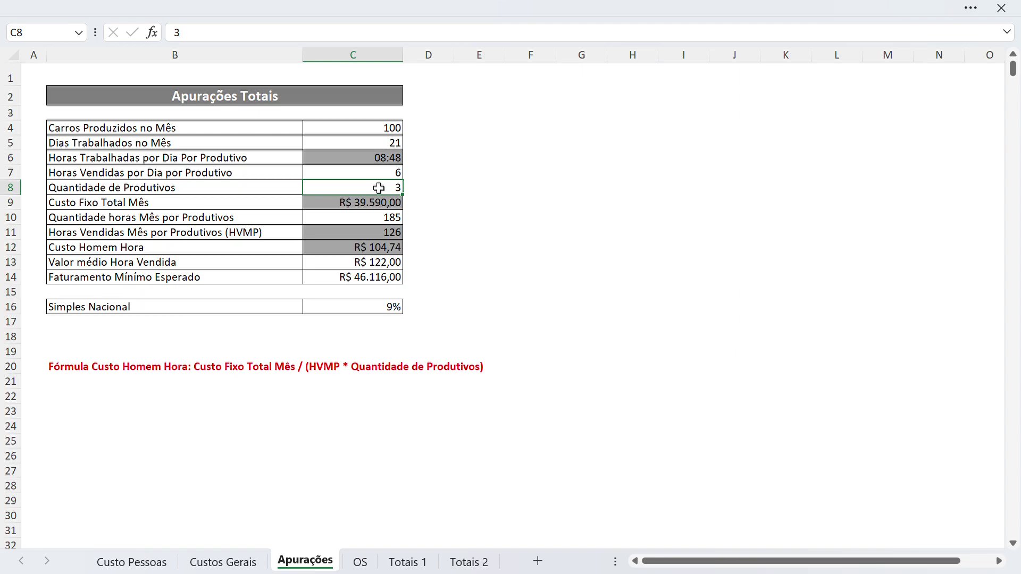
Step: Examine the cells from Custo Fixo Total Mês through the monthly hours and HVMP down to the Custo Homem Hora formula
click(375, 206)
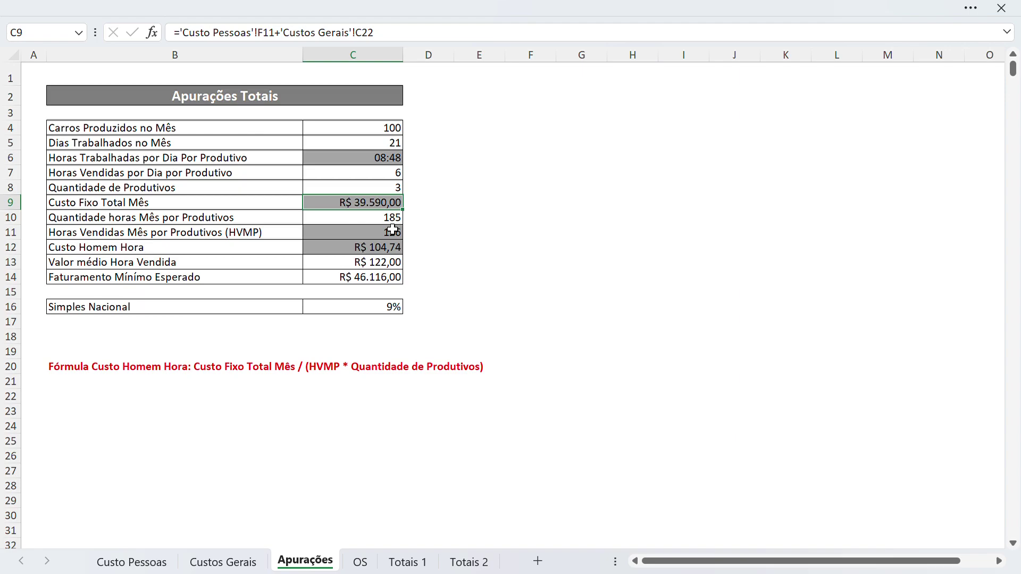
key(Down)
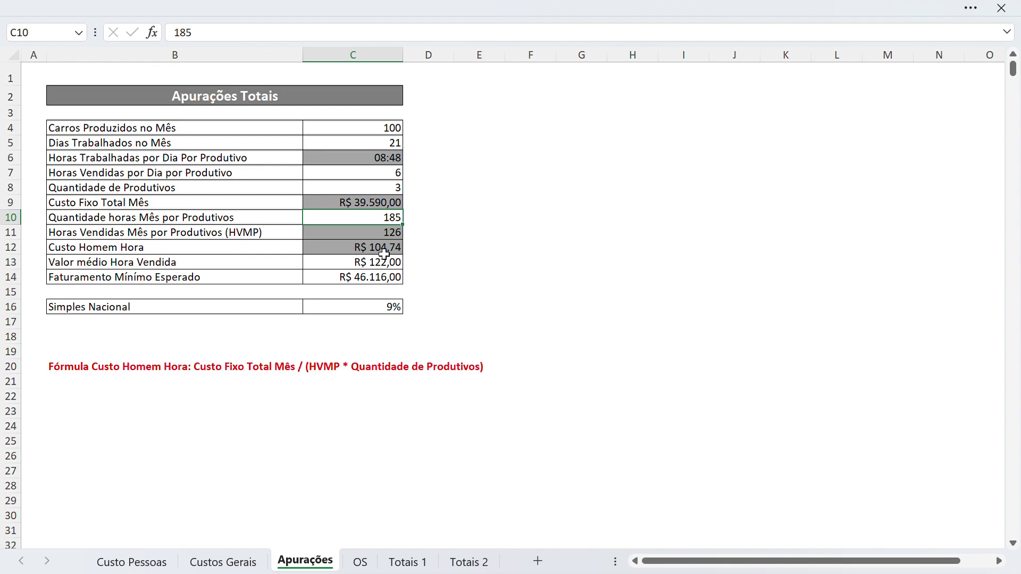
click(385, 237)
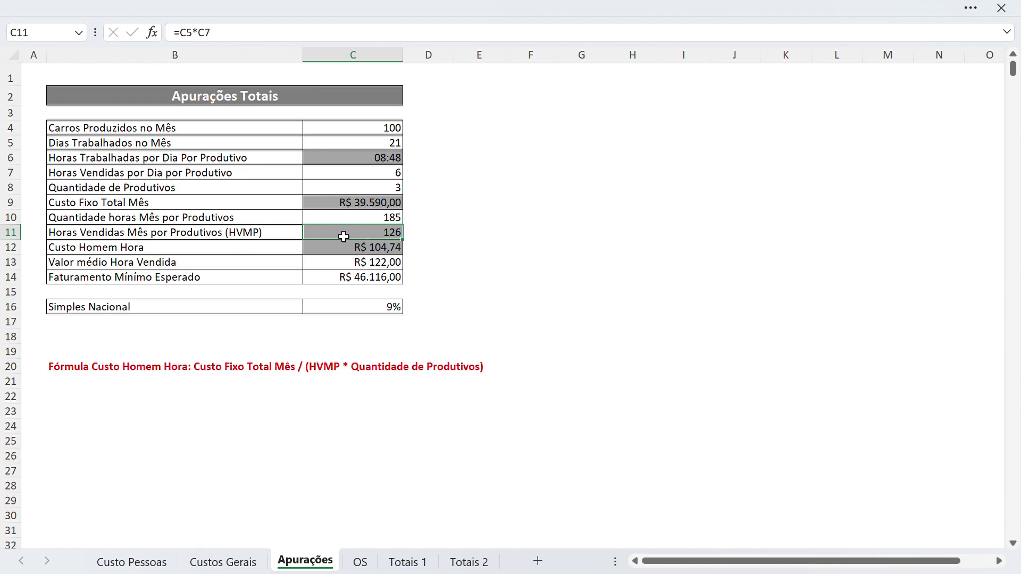
click(335, 252)
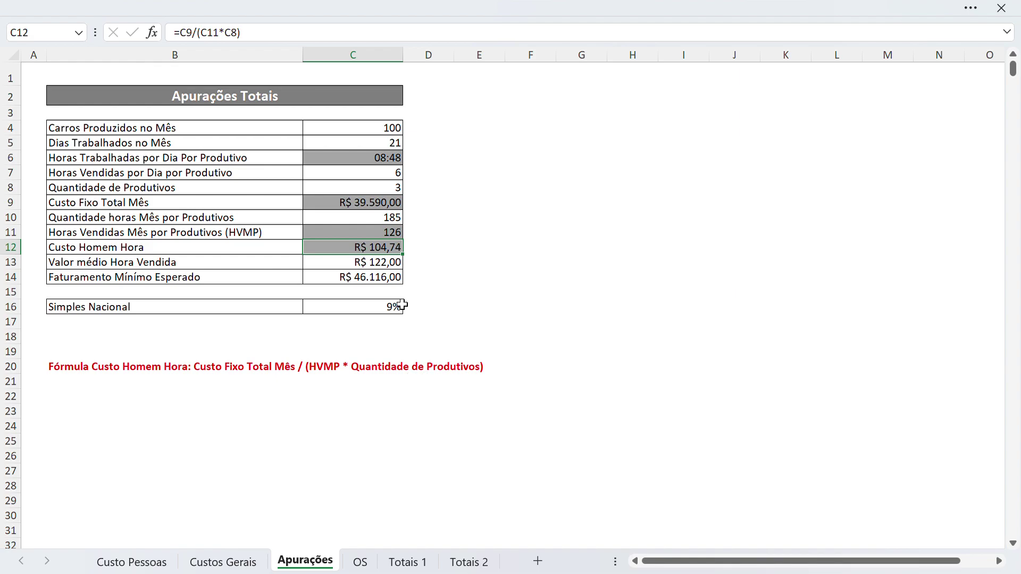
Step: Trace Faturamento Mínimo Esperado back to Valor médio Hora Vendida and the monthly hours sold, and check the Simples Nacional rate
click(395, 266)
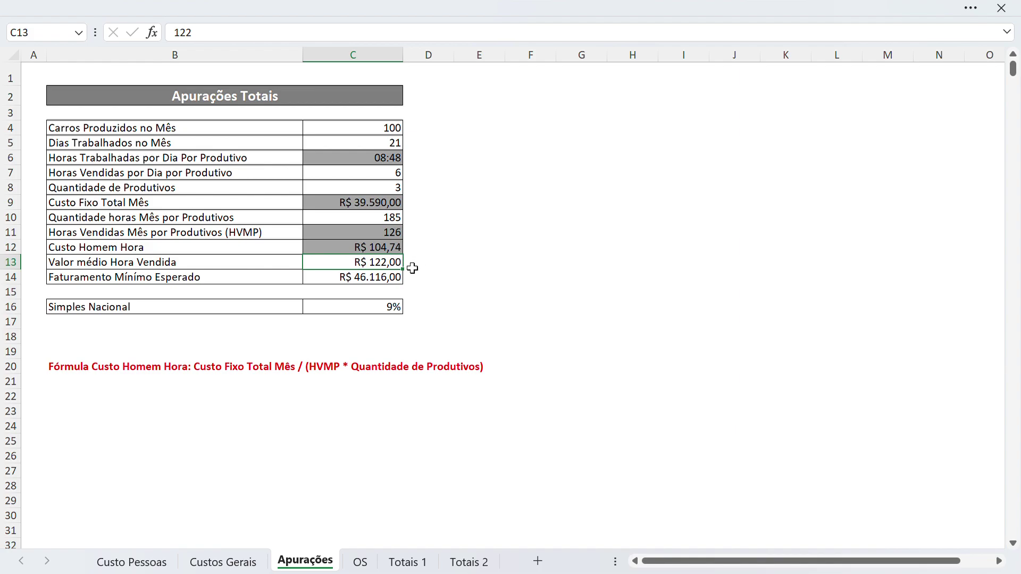
click(354, 280)
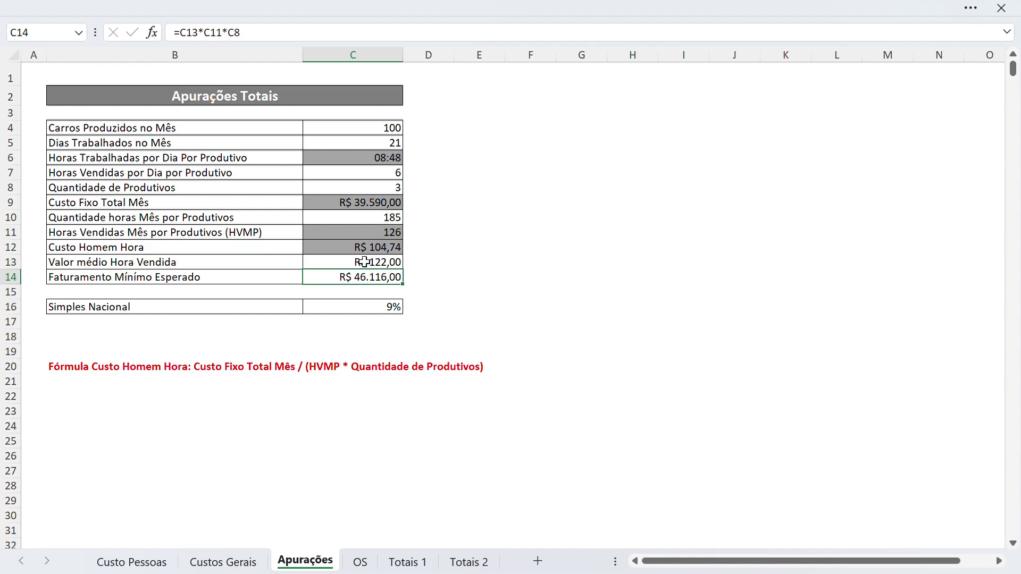
click(371, 238)
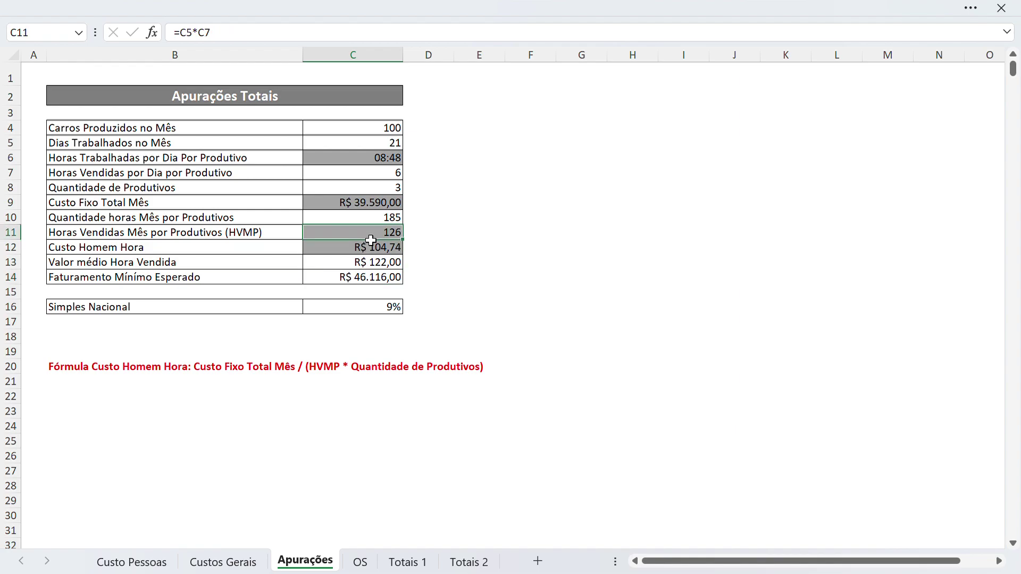
click(363, 269)
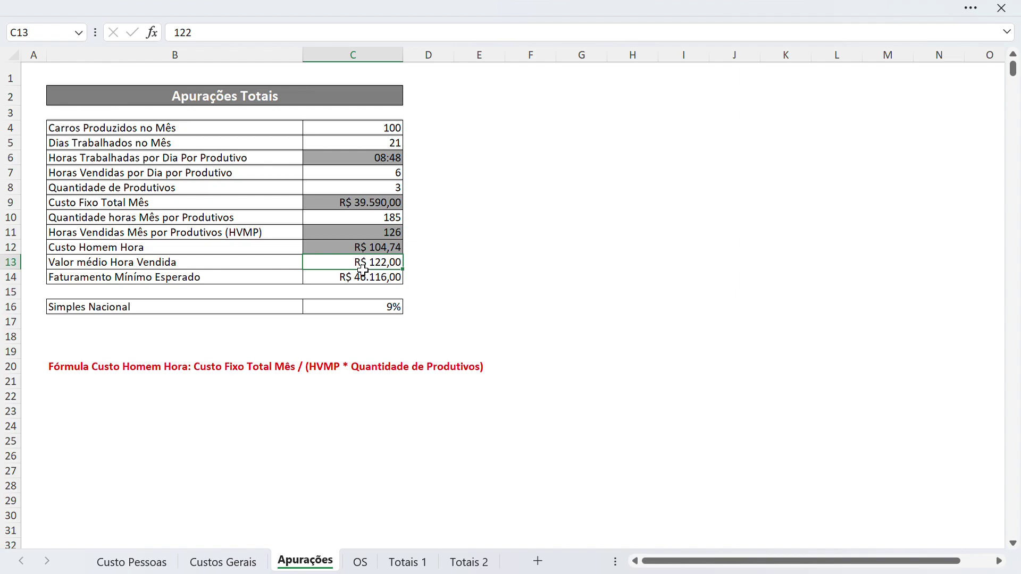
click(363, 279)
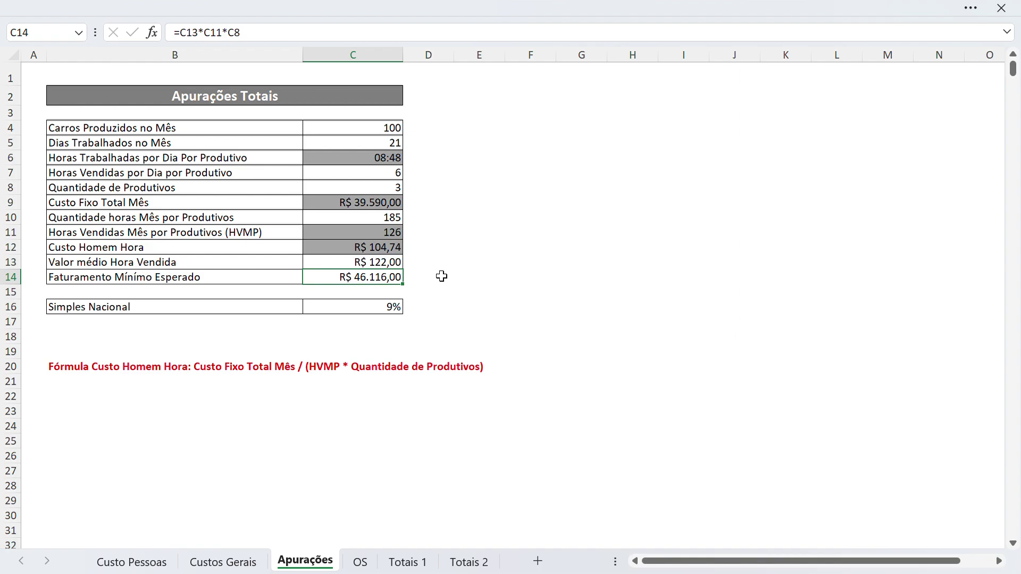
click(400, 312)
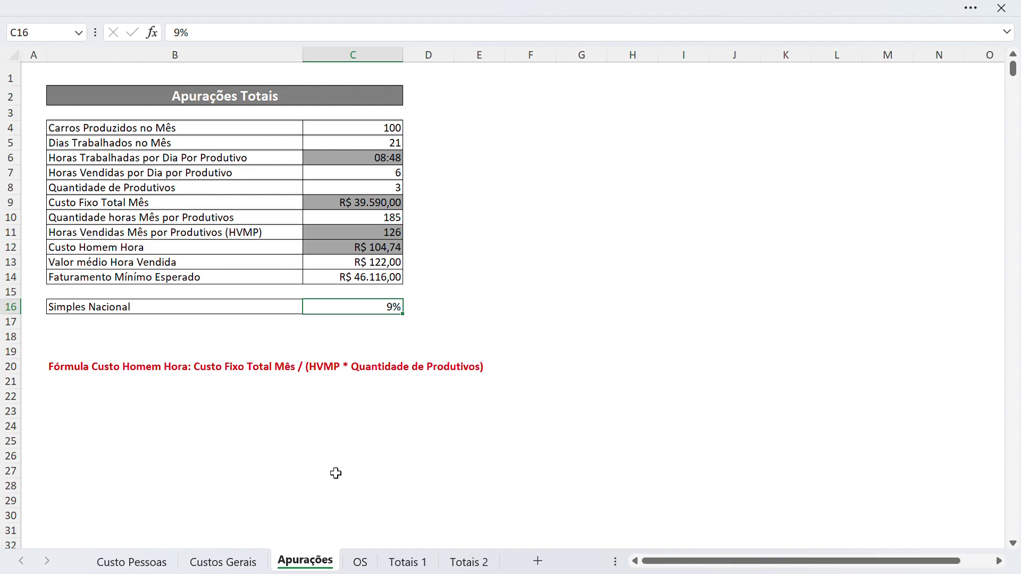
Step: On the OS sheet, review the Vlr. Total and Custo columns and compare the profit percentage formulas of Total Peças and Total Serviços
click(360, 560)
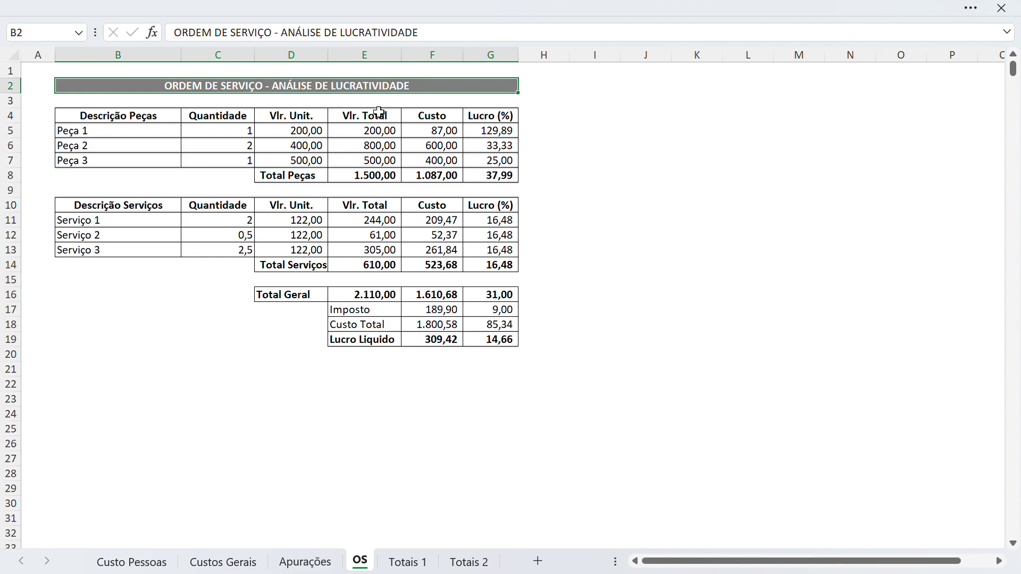
drag(379, 110, 389, 281)
drag(439, 117, 447, 265)
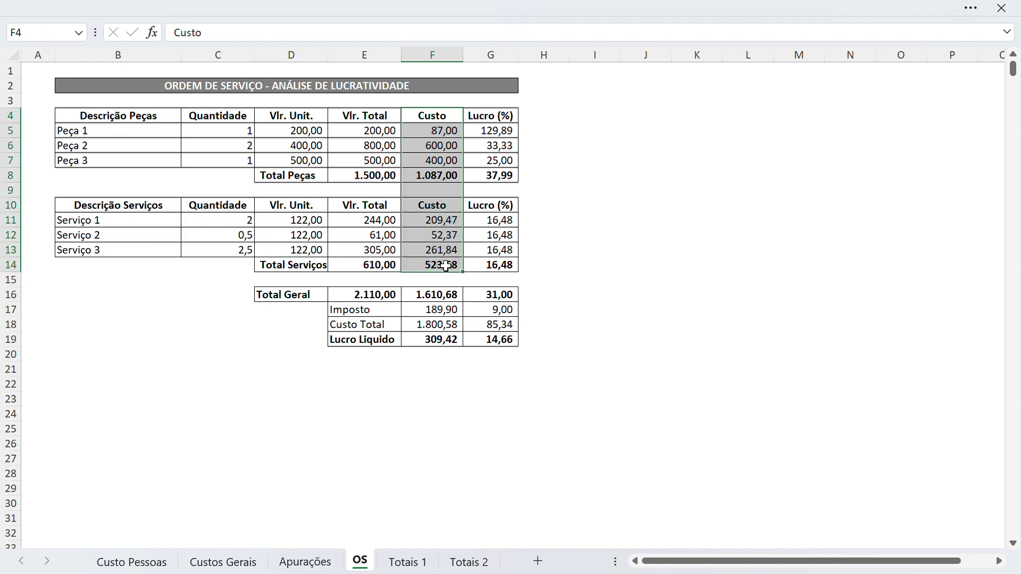
click(485, 178)
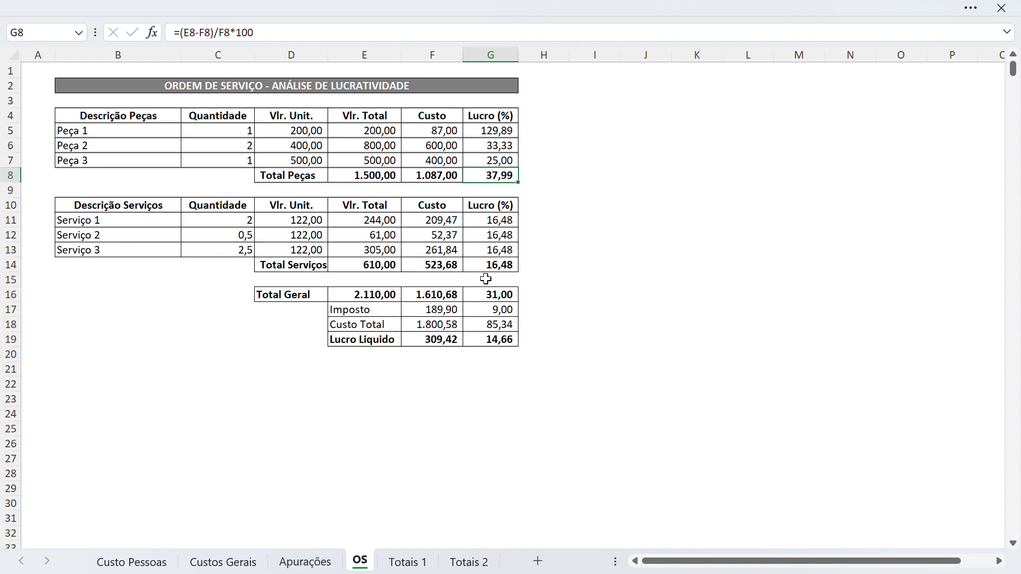
click(513, 269)
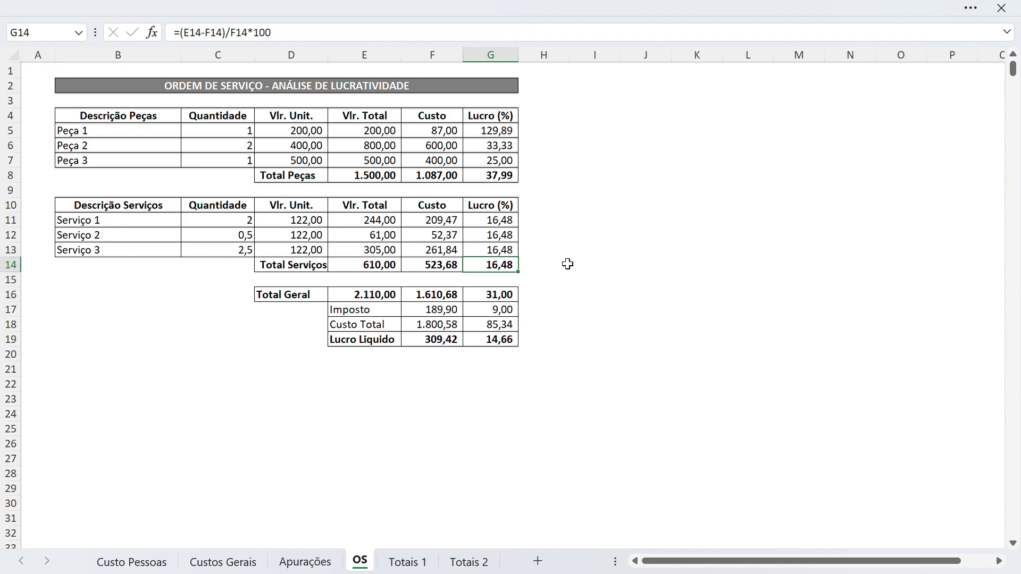
click(511, 177)
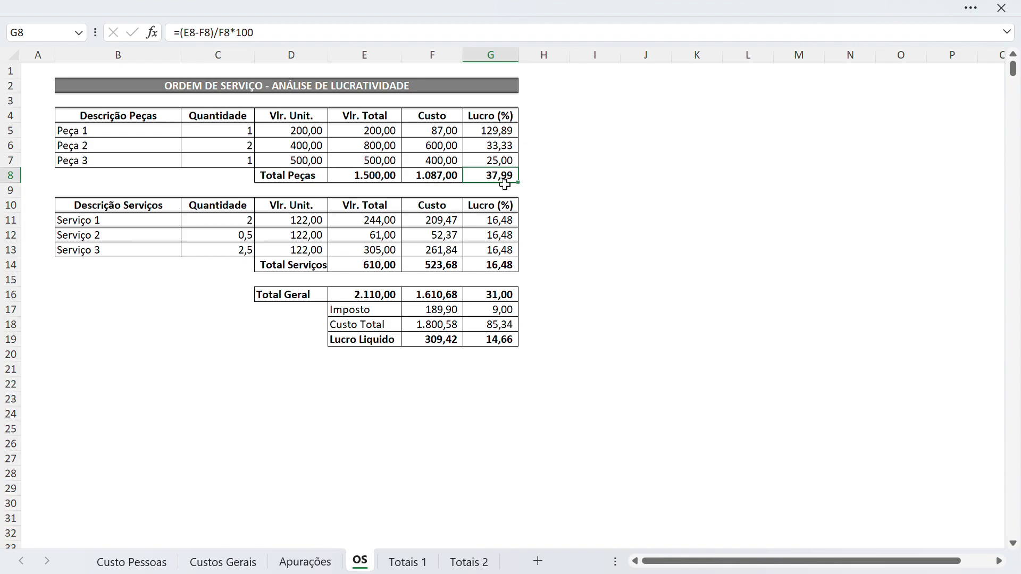
click(508, 269)
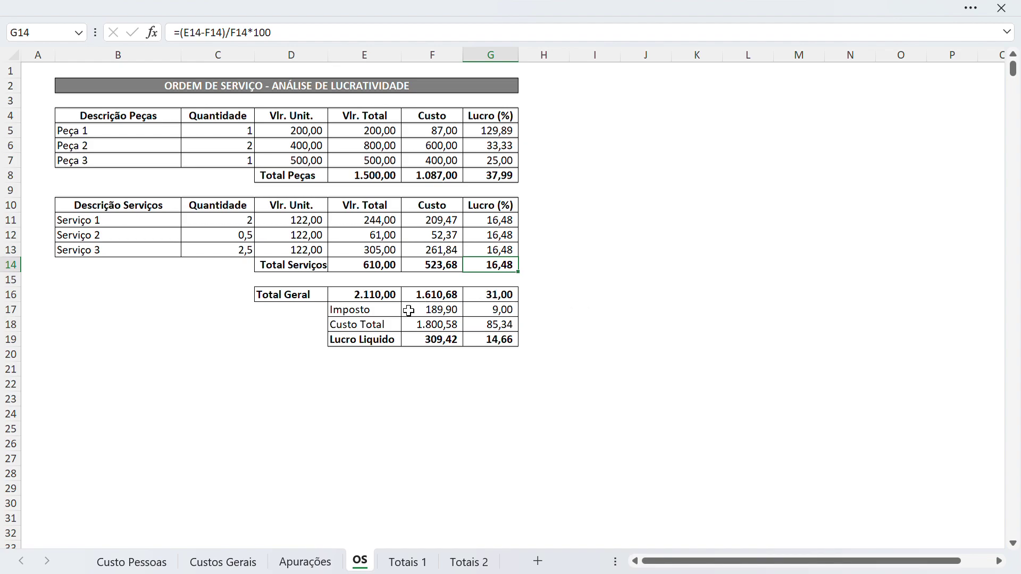
Step: Examine the Imposto and Lucro Liquido rows of the service order, including the formulas for their amounts and percentages
click(448, 317)
drag(341, 318, 489, 315)
click(505, 316)
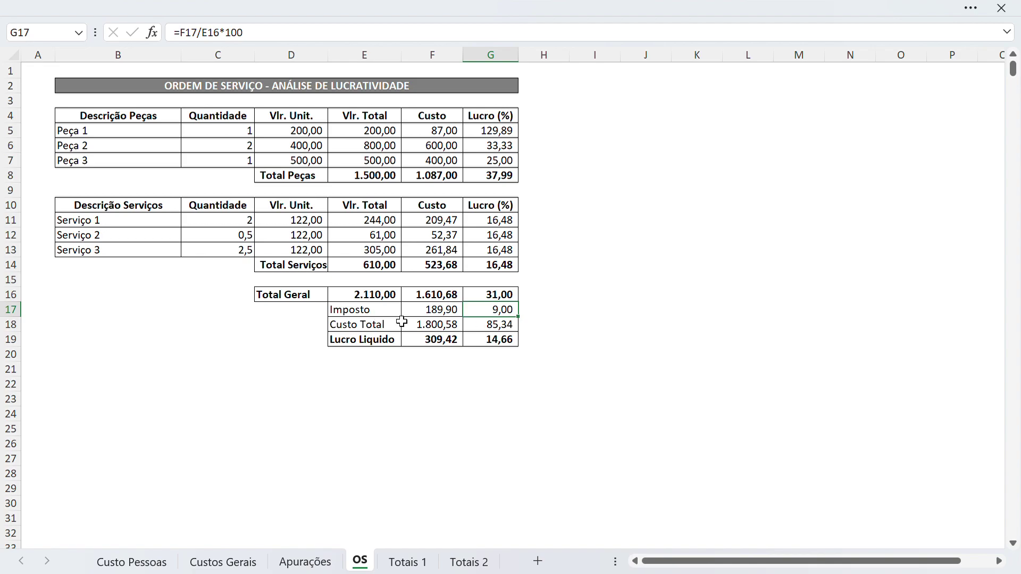
drag(380, 343, 479, 341)
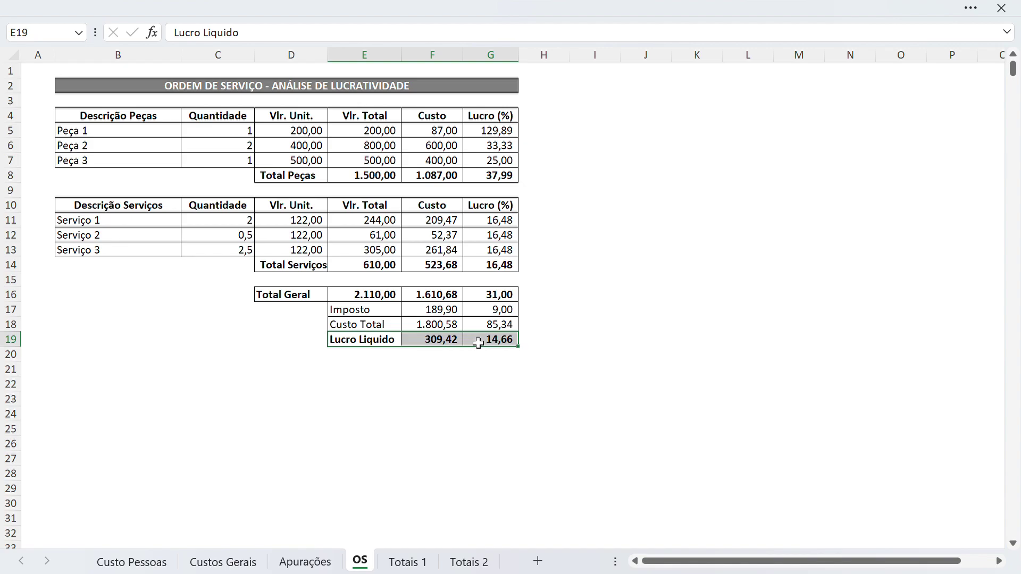
click(501, 344)
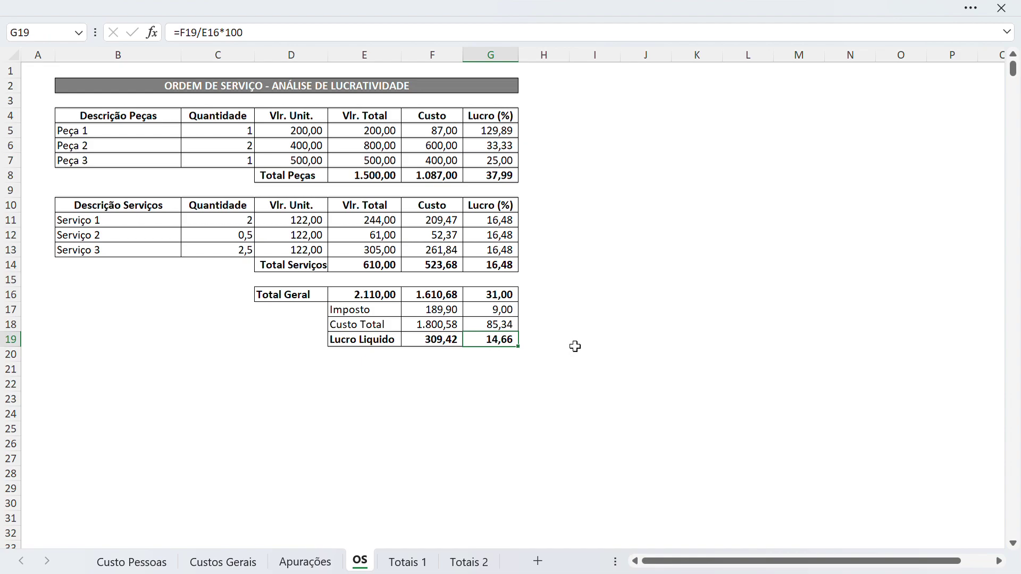
click(448, 314)
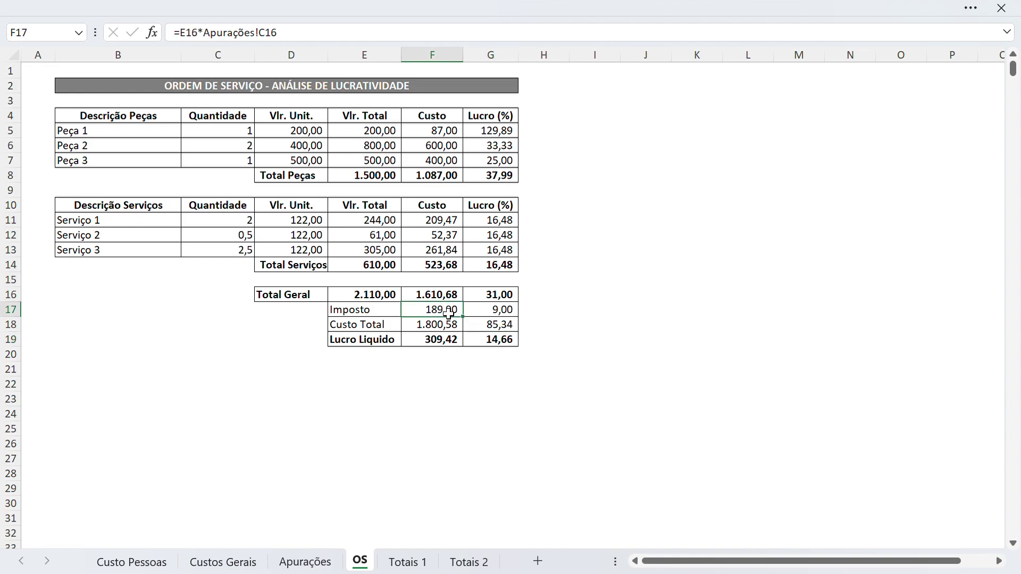
click(512, 343)
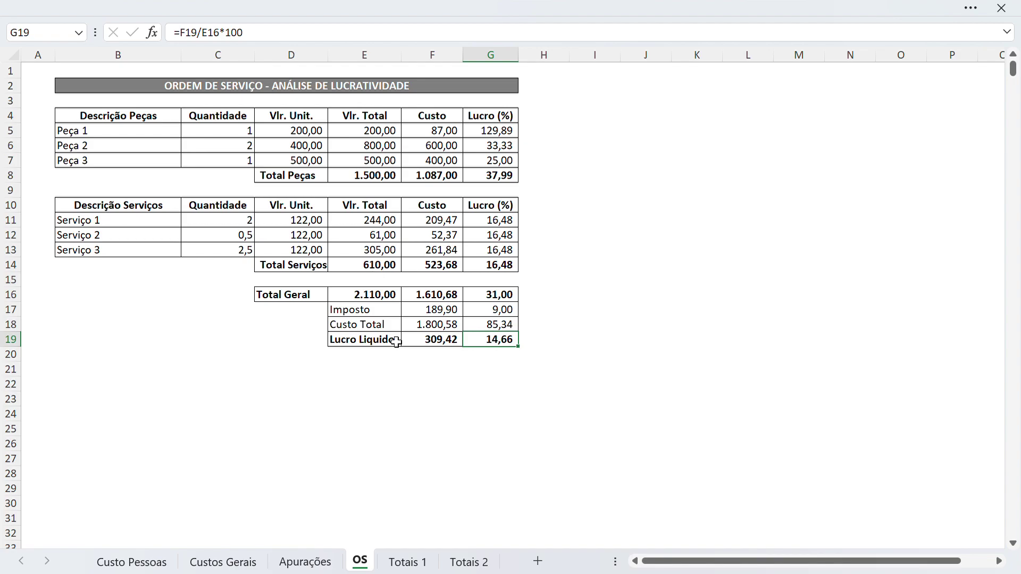
click(451, 340)
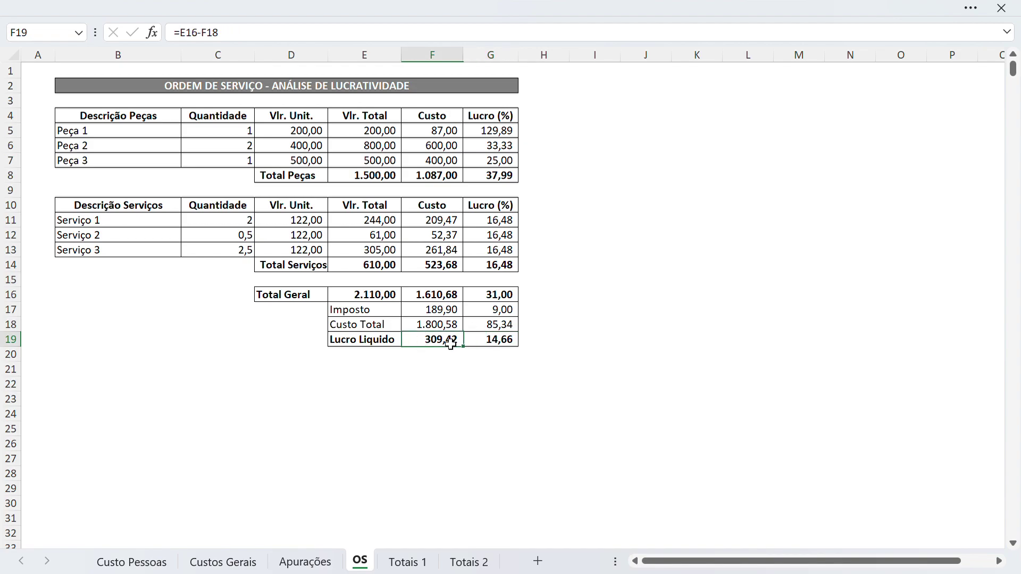
click(490, 341)
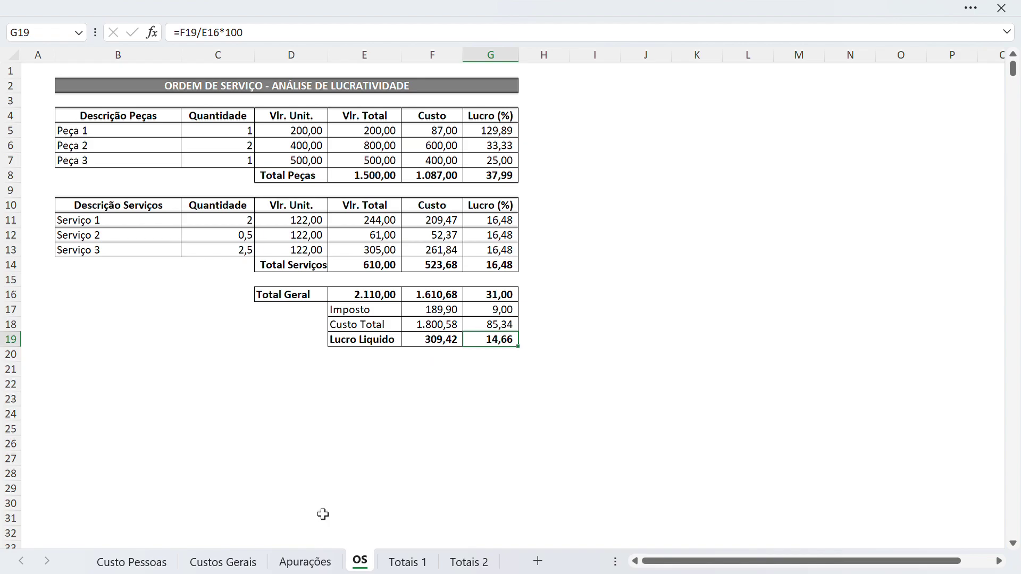
Step: On the Totais 1 sheet, examine the Demonstrativo de Resultado formulas for Receita Total, Custos Totais, Impostos and Lucro Liquido
click(411, 567)
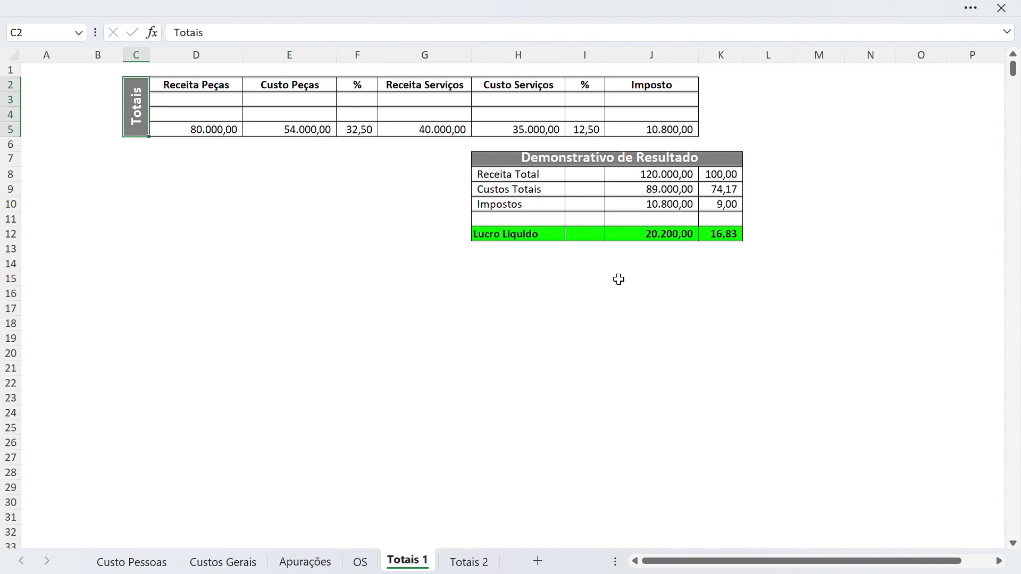
click(679, 181)
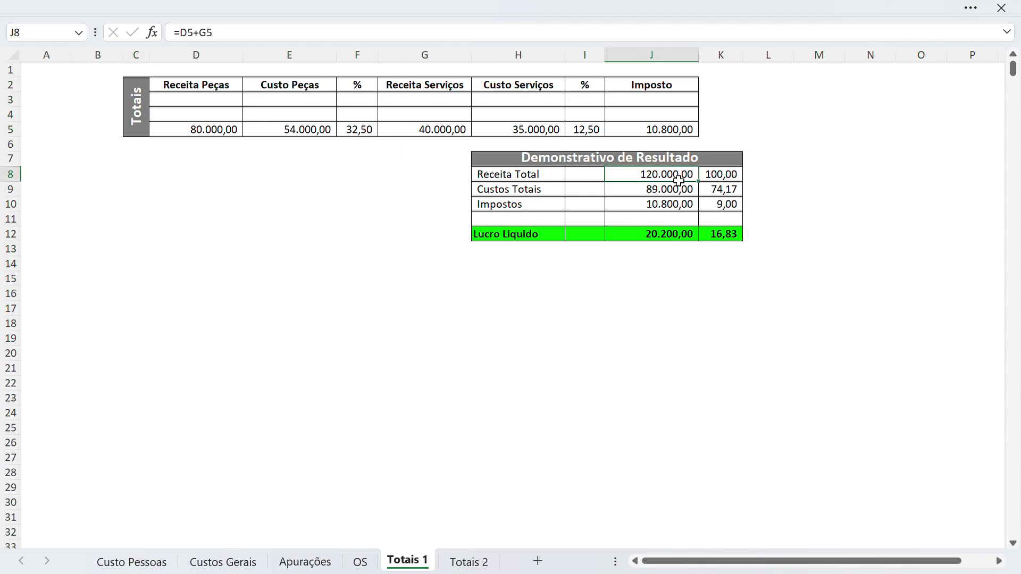
click(676, 196)
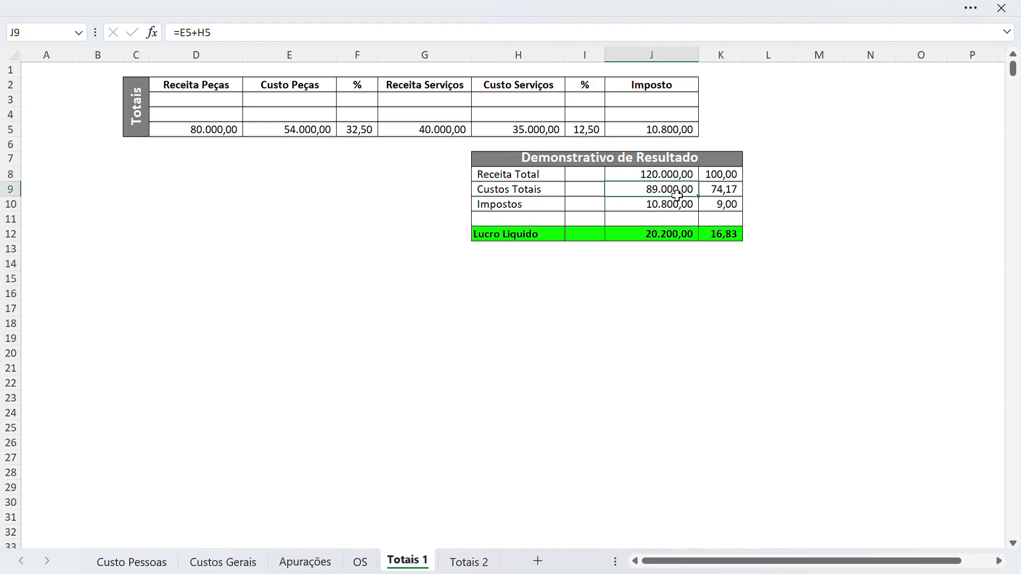
click(660, 206)
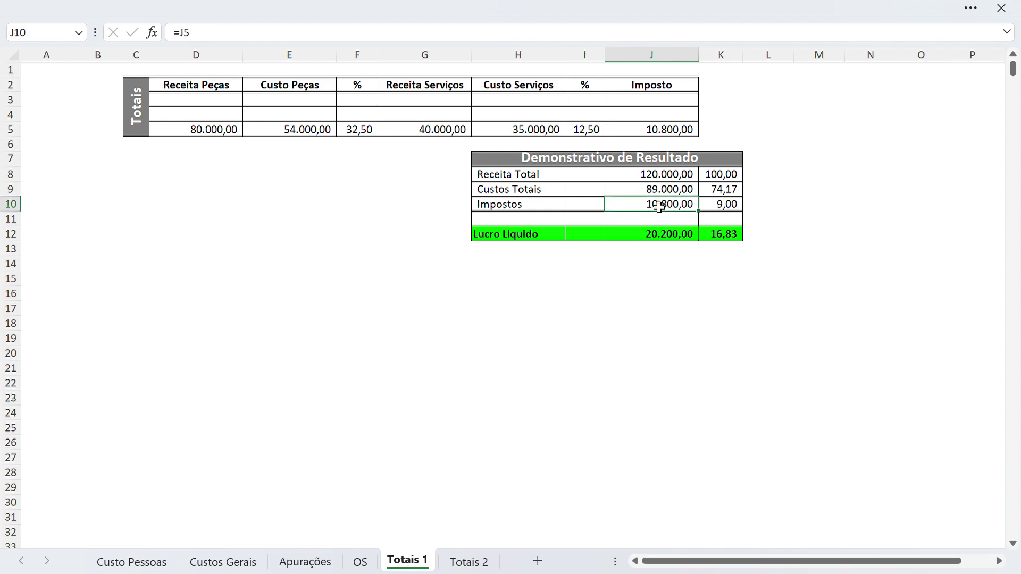
click(509, 237)
drag(508, 237, 709, 235)
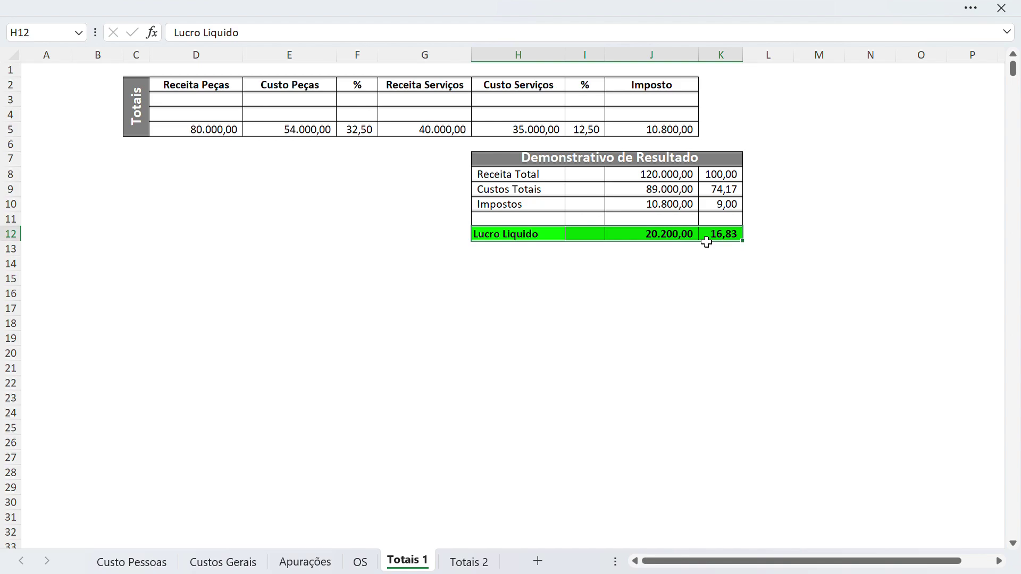
click(684, 238)
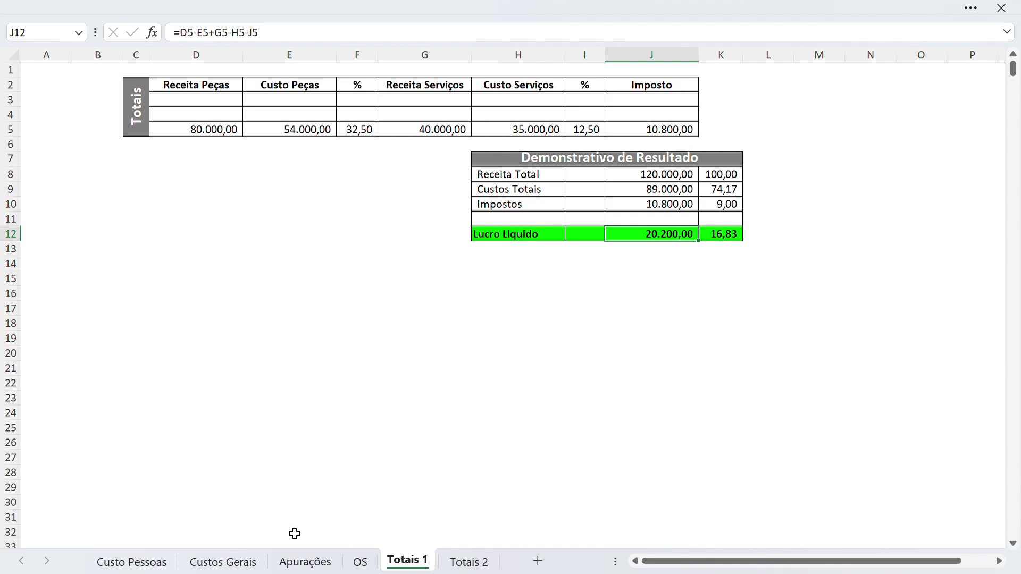
Step: Compare Custo Serviços on Totais 1 with Custo Fixo Total Mês and Faturamento Mínimo Esperado on the Apurações sheet
click(521, 131)
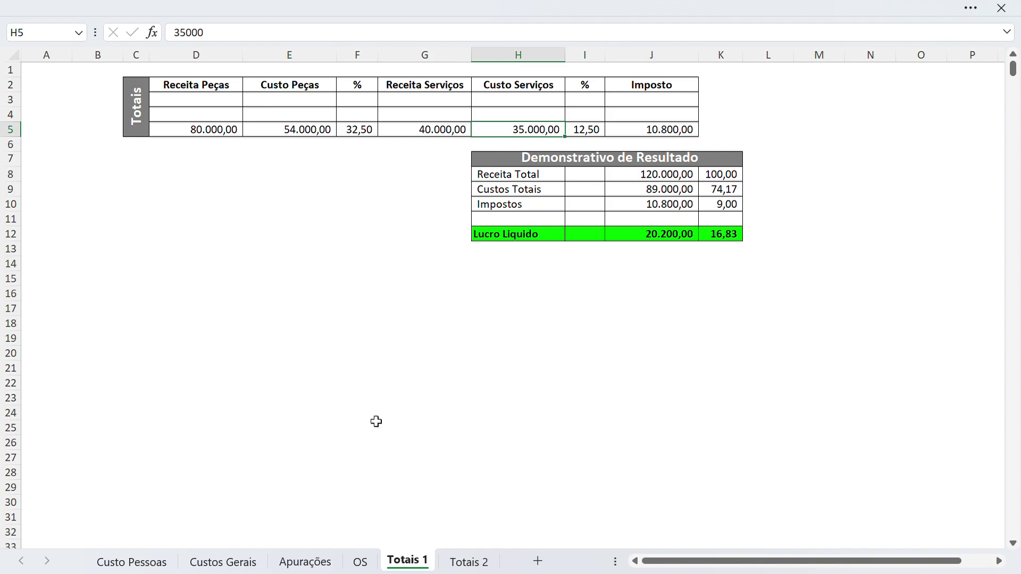
click(306, 562)
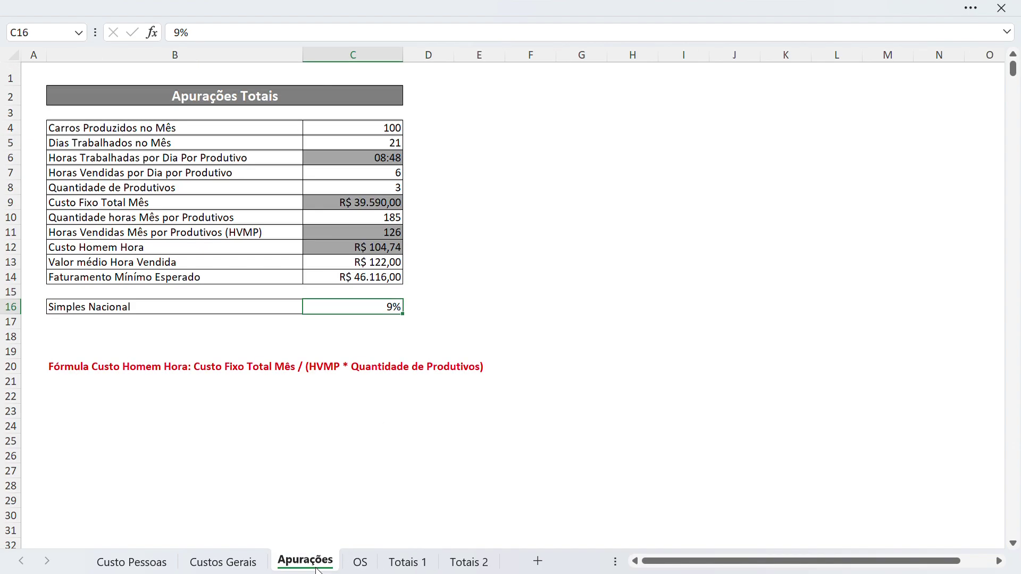
click(386, 207)
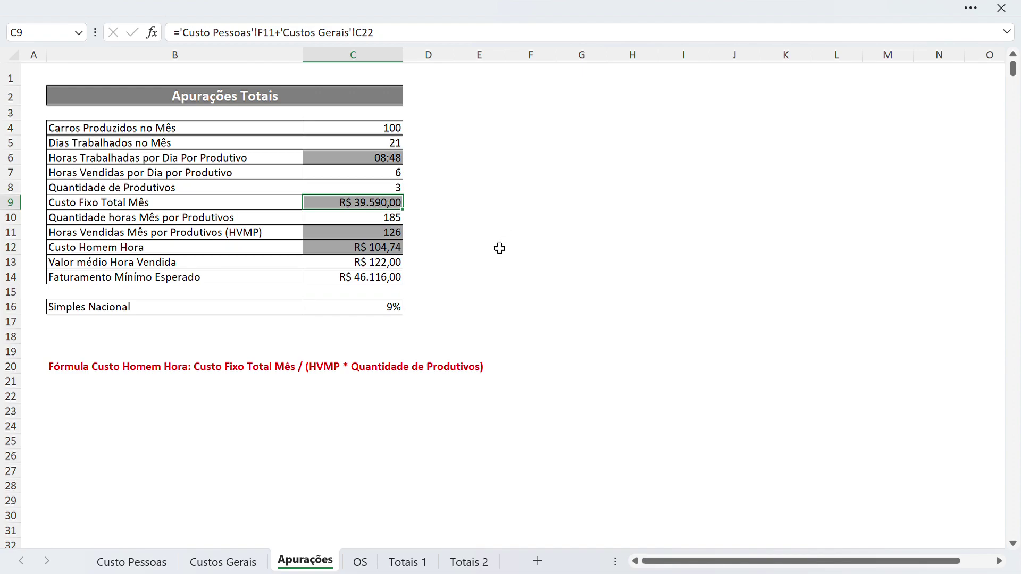
click(366, 281)
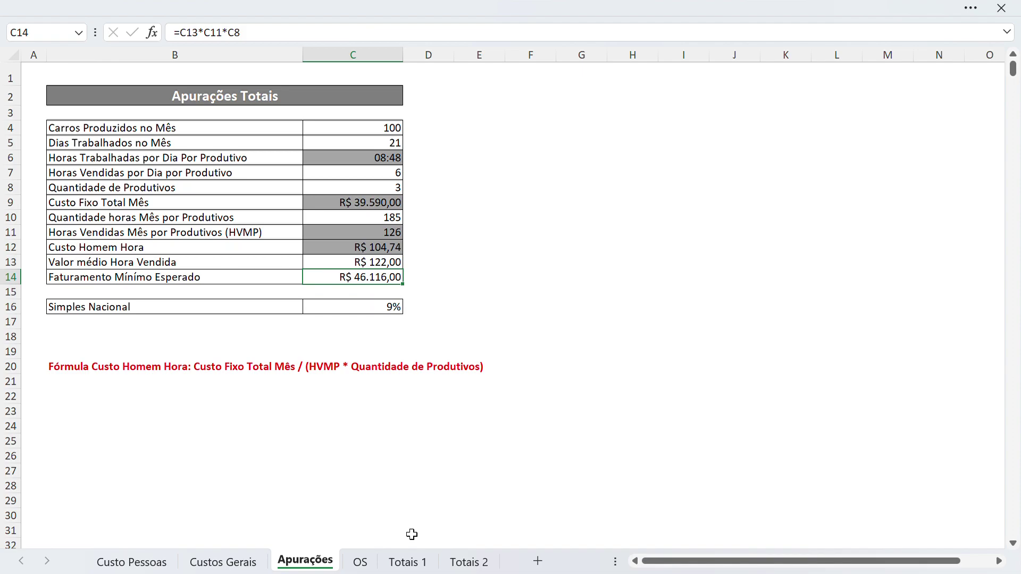
Step: Return to the Totais 1 sheet and compare the Receita Serviços and Custo Serviços amounts
click(407, 562)
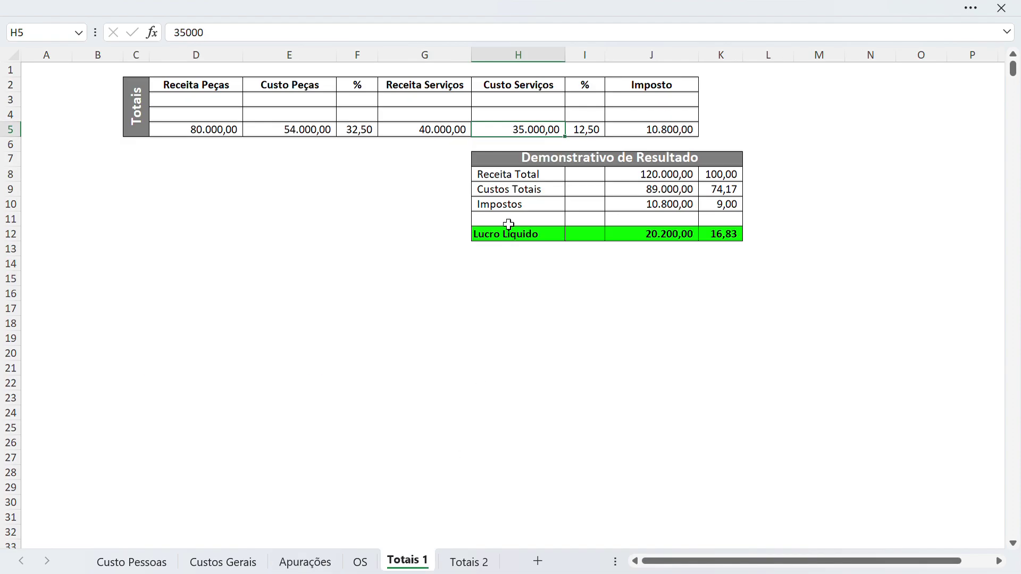
click(448, 131)
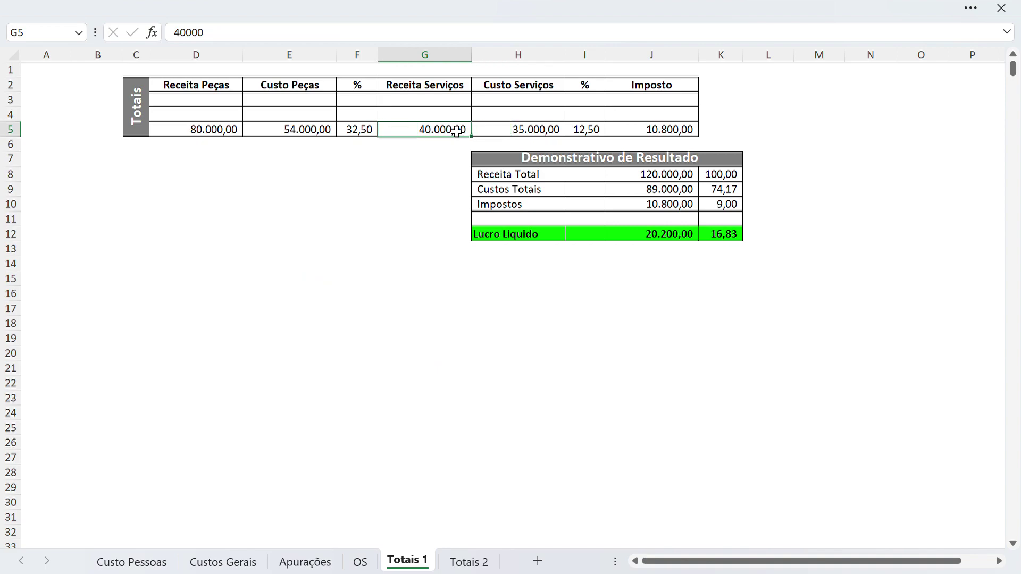
click(513, 135)
click(451, 135)
click(486, 135)
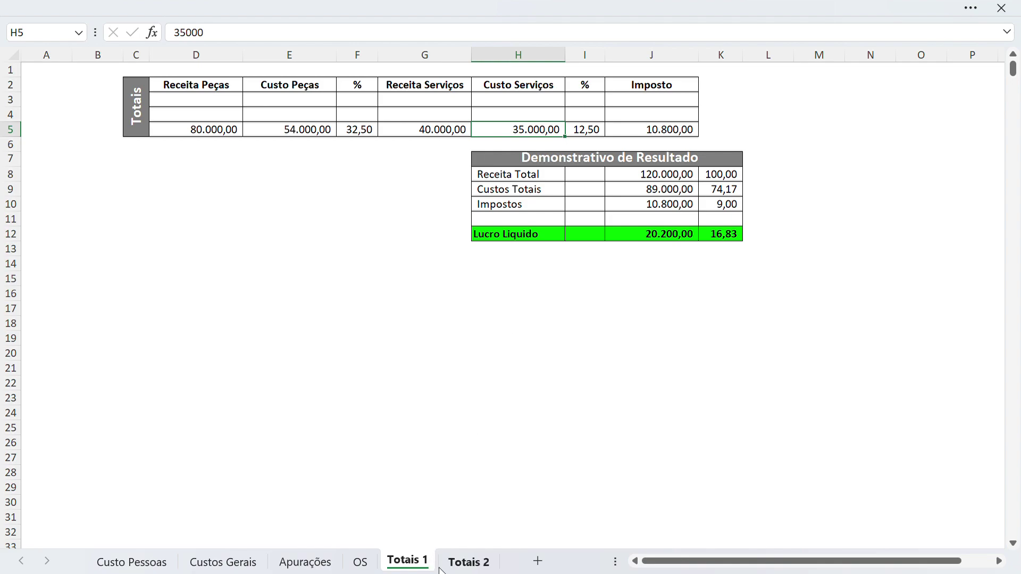
Step: On the Totais 2 sheet, examine the Ajuste, Lucro Liquido and Lucro Liquido Ajustado formulas in the results statement
click(460, 566)
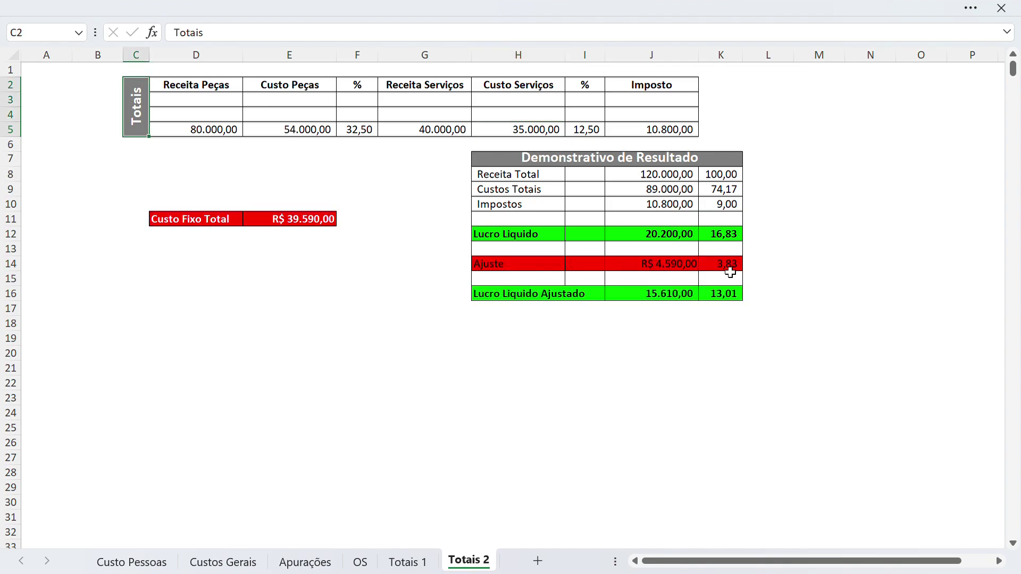
click(691, 269)
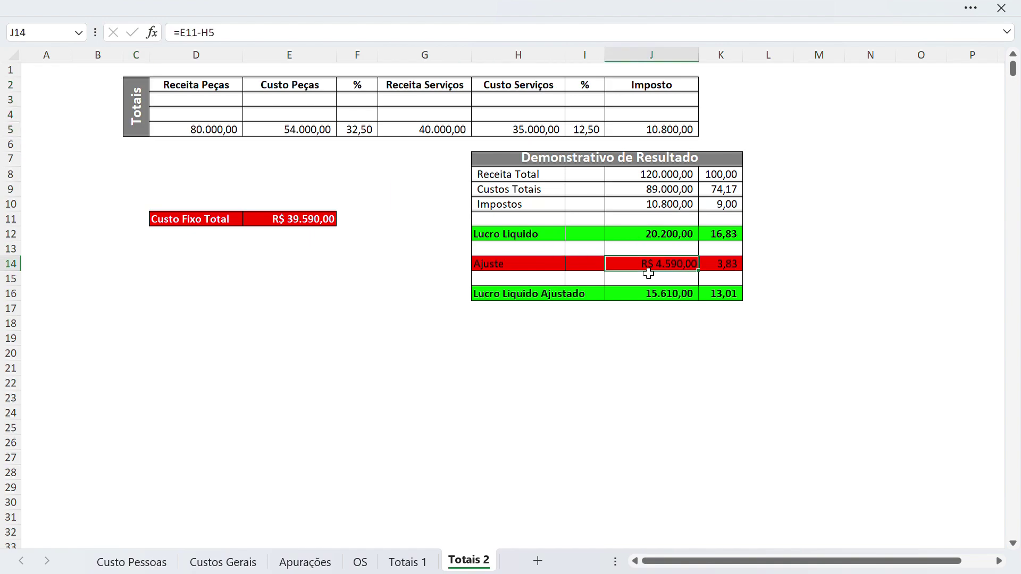
click(668, 239)
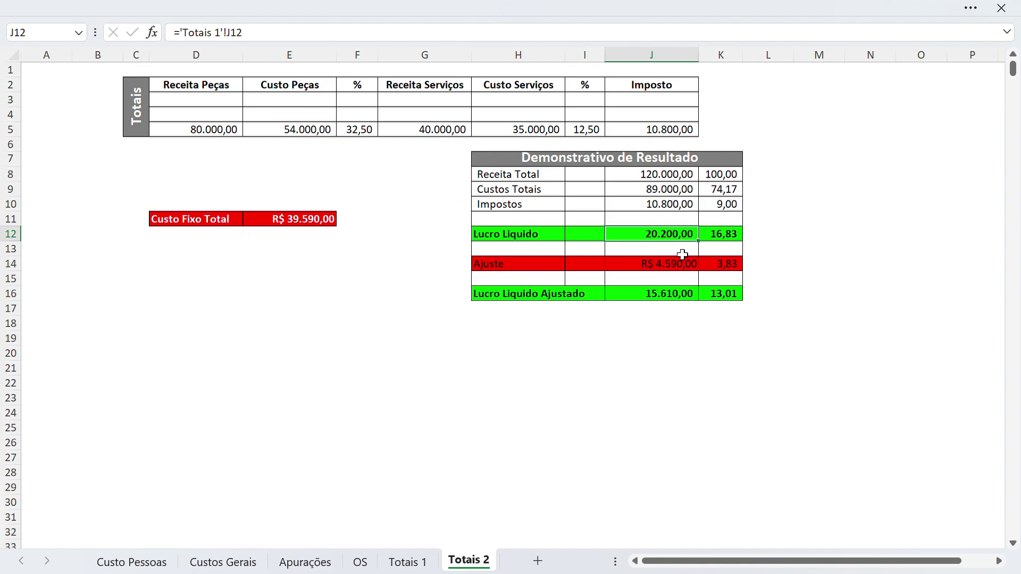
click(668, 294)
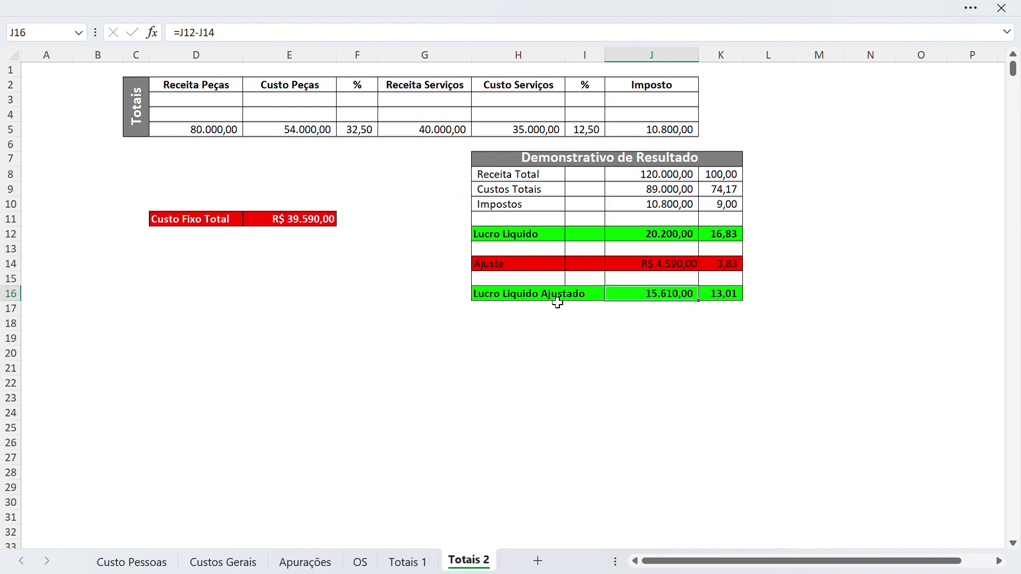
drag(508, 301, 708, 299)
click(627, 341)
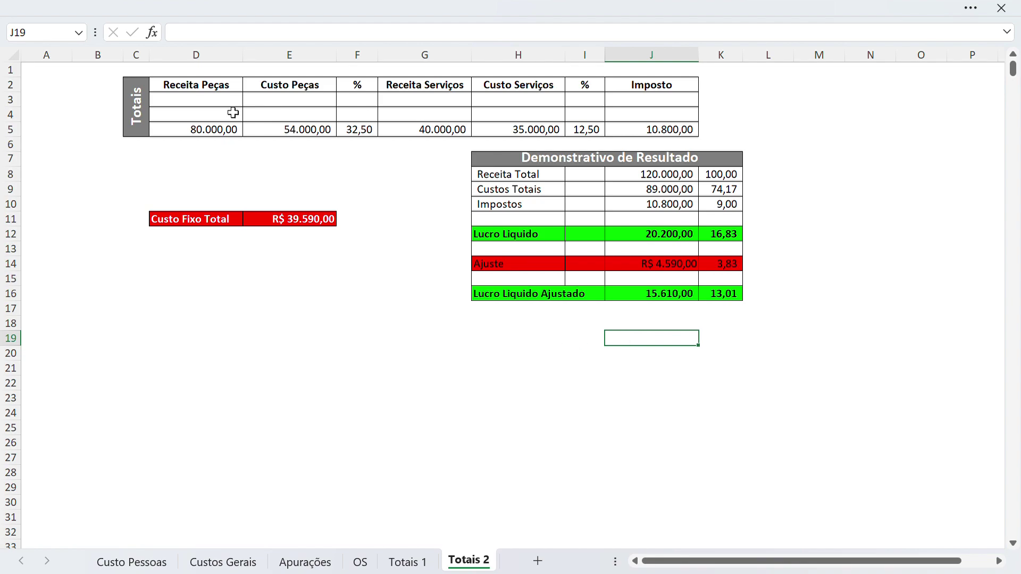
click(146, 103)
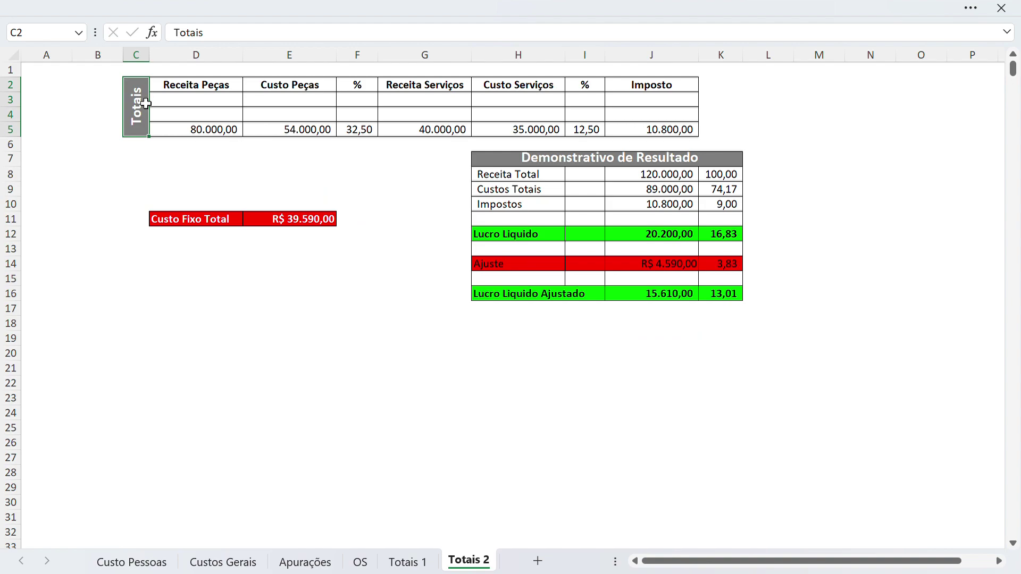